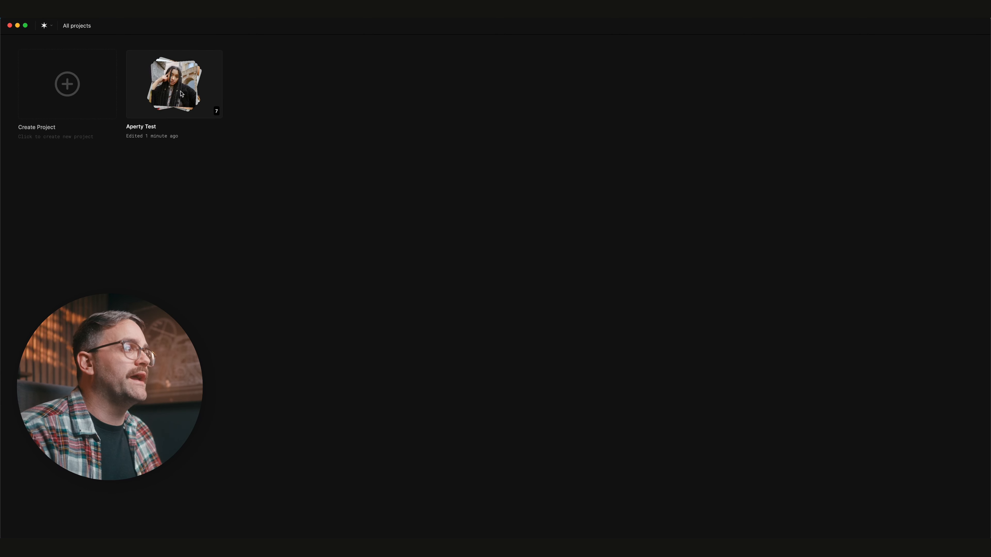
Open the existing Aperty Test project without creating a new one.
click(104, 102)
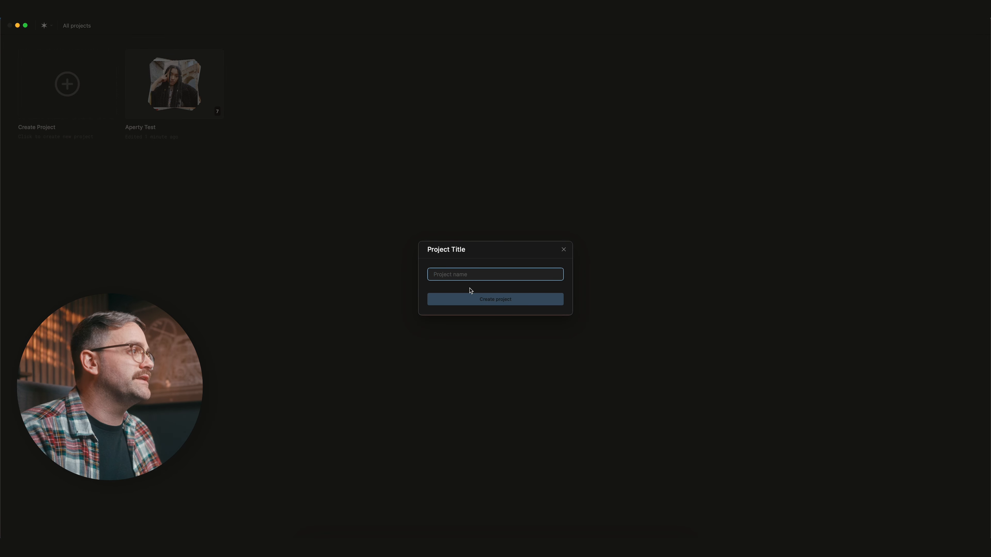
click(407, 260)
click(162, 94)
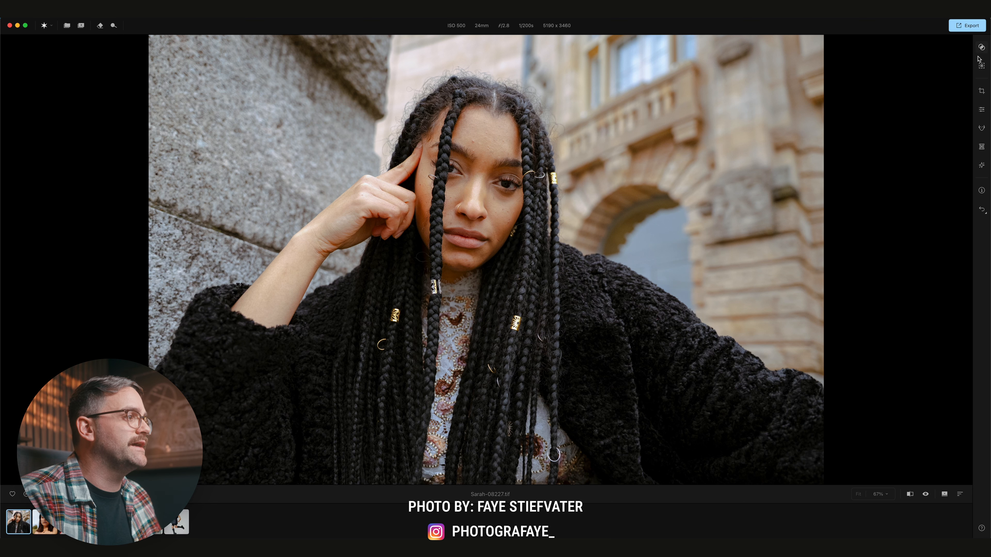
Browse the preset categories, including Creative and Retouch.
click(982, 47)
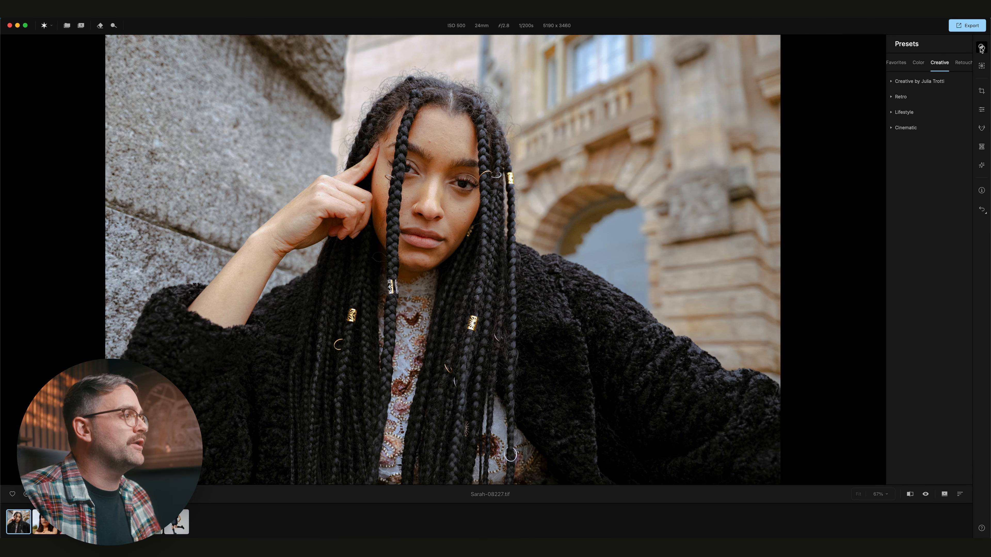
click(900, 63)
click(939, 64)
click(944, 63)
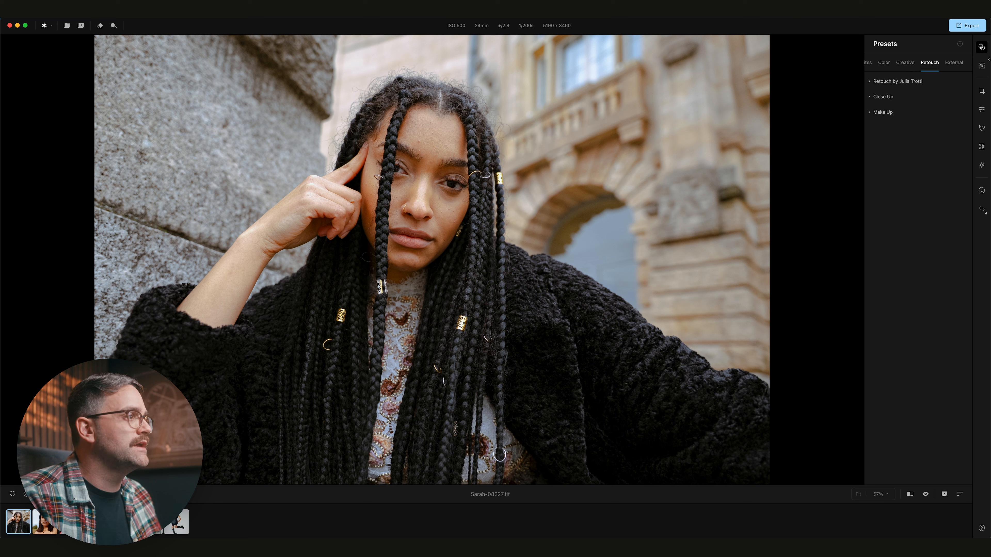
Examine the Masking options and the Crop and Optics settings for the canvas.
click(982, 66)
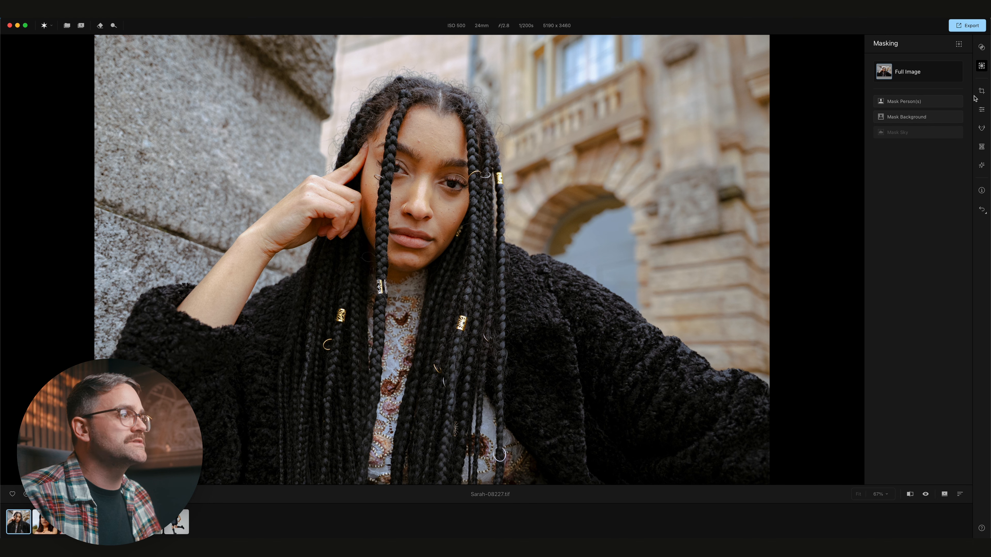
click(982, 91)
click(877, 63)
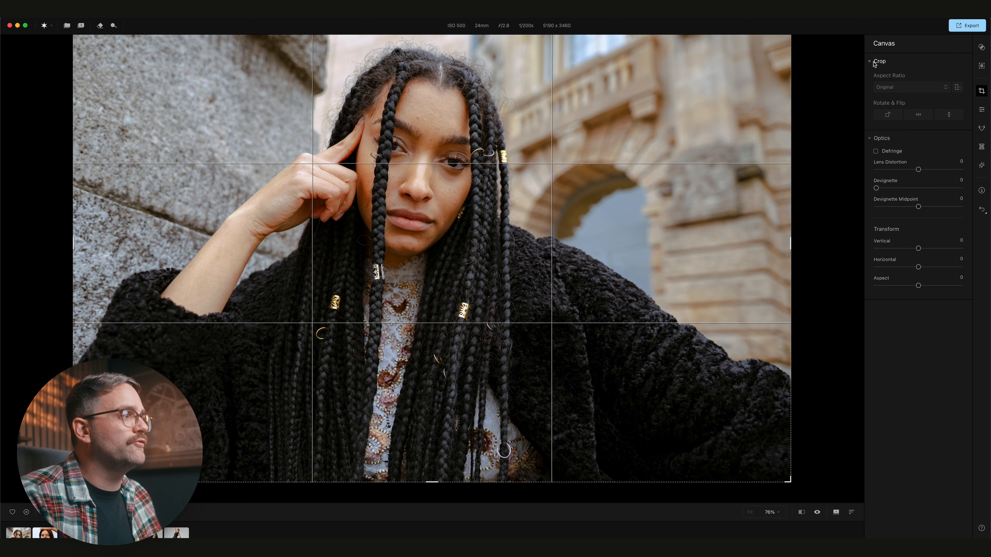
click(875, 62)
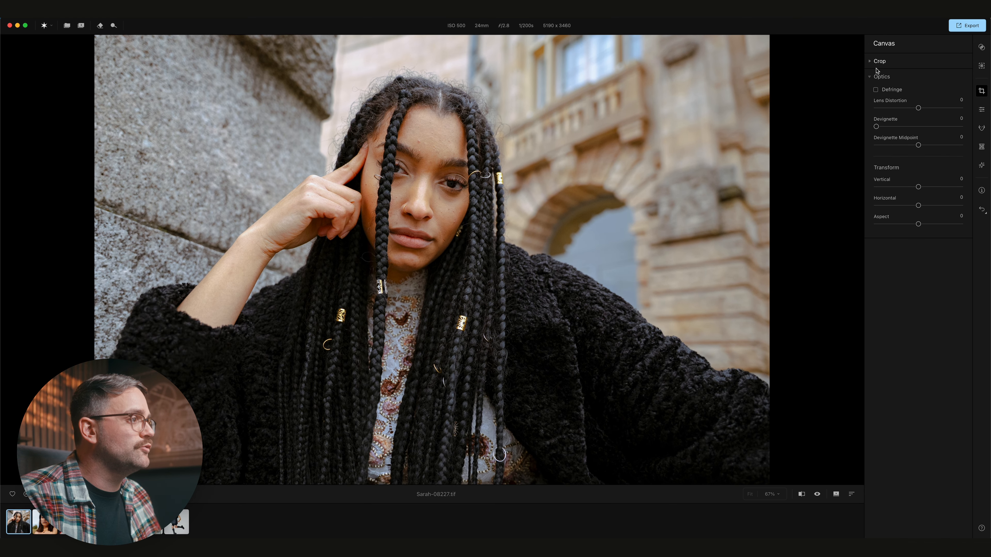
Examine the Essentials adjustments, including the Develop, Curves and Color controls.
click(982, 110)
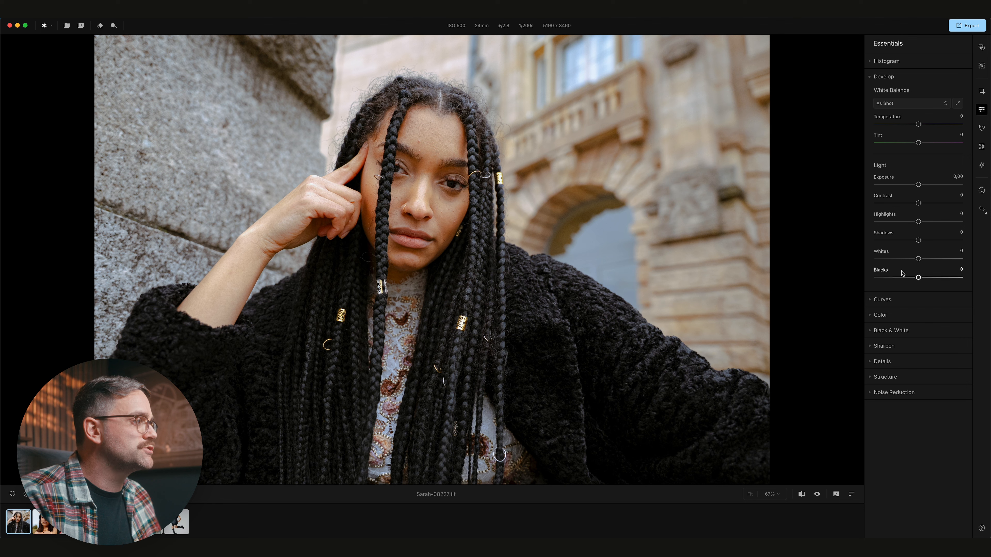
click(892, 300)
click(881, 440)
scroll(893, 433, down, 4)
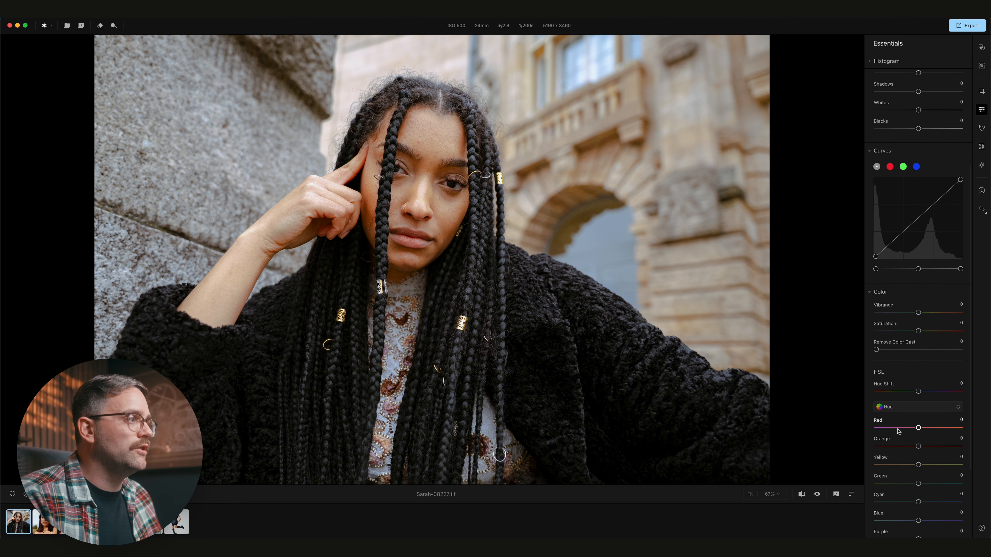
scroll(898, 431, down, 3)
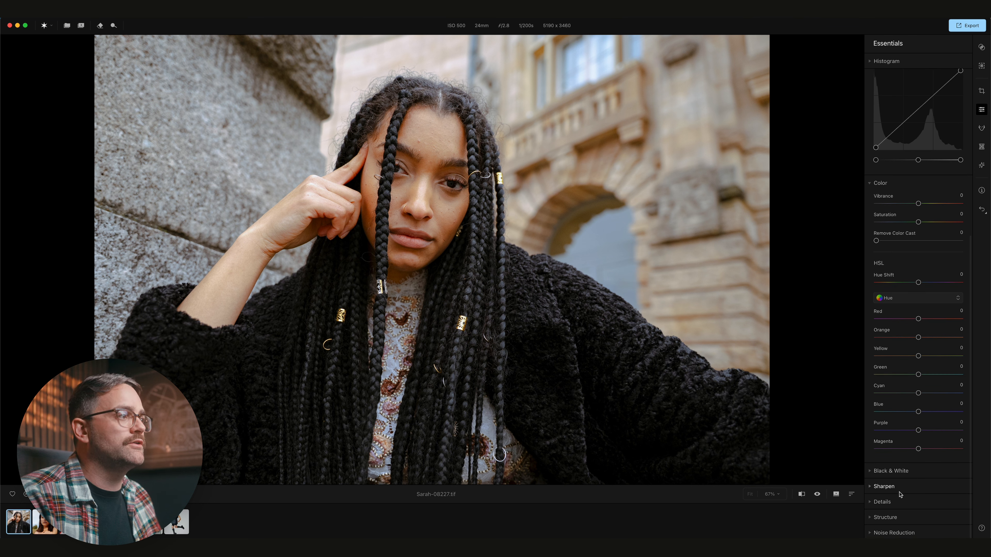
scroll(913, 280, up, 3)
scroll(913, 277, up, 4)
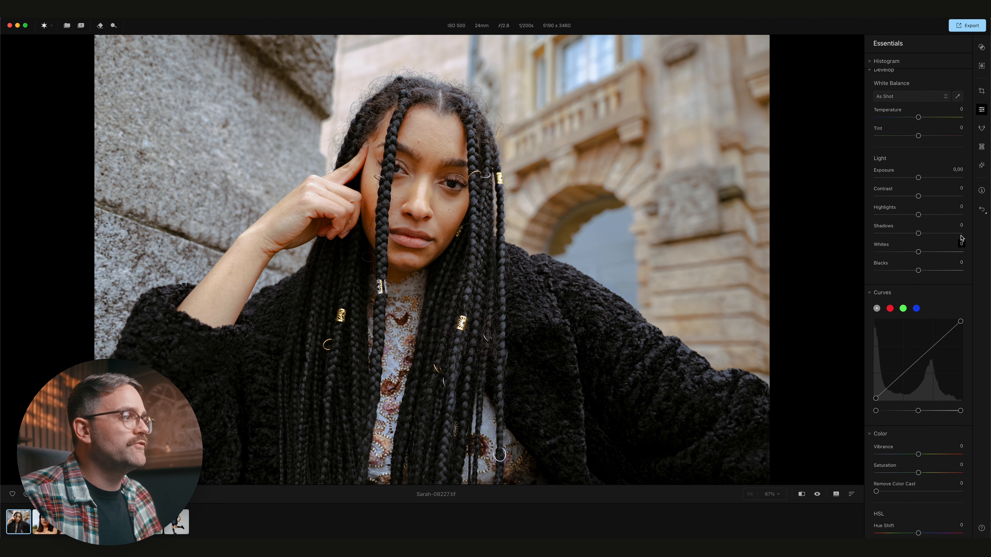
Examine the Retouch adjustment groups, such as Skin Blemish and Face Skin.
click(983, 129)
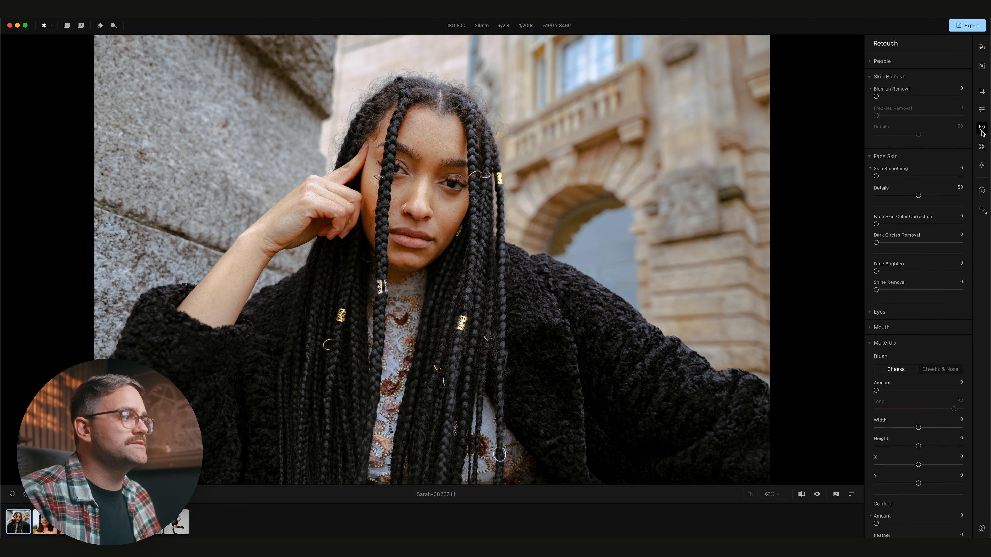
click(871, 78)
click(870, 93)
click(870, 138)
Examine the Reshape adjustment groups for face, eyes, nose, mouth and body.
click(982, 147)
click(885, 80)
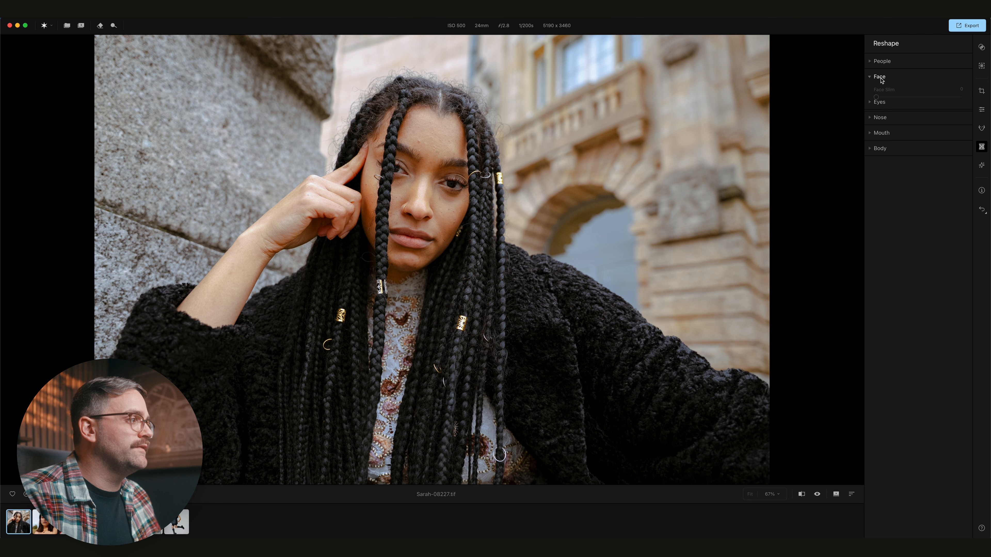
drag(874, 97, 854, 105)
click(875, 120)
drag(875, 140, 928, 158)
click(879, 119)
click(881, 135)
double_click(928, 159)
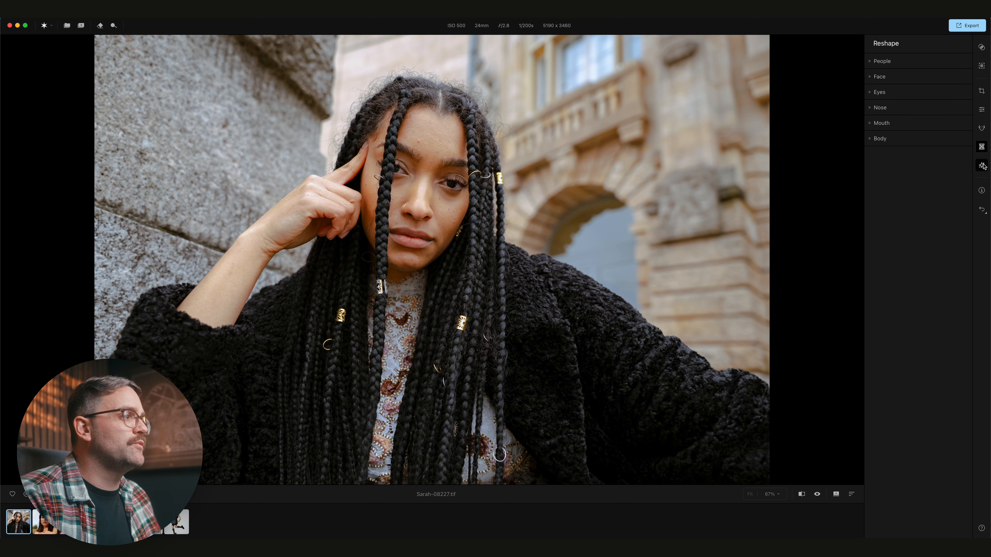
Examine the Creative effects from Light Control down to High Key and the photo's Information.
click(982, 165)
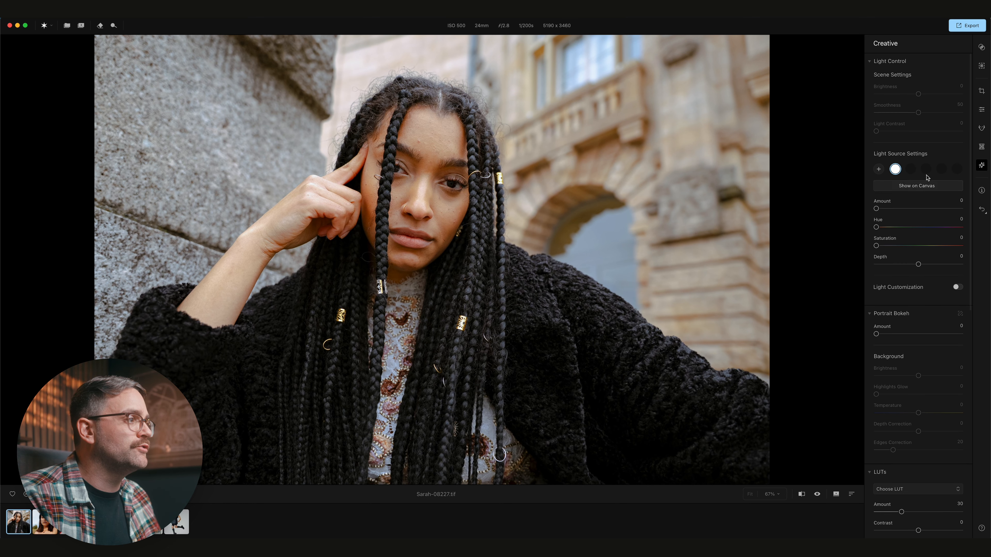
scroll(928, 203, down, 3)
scroll(929, 249, down, 6)
scroll(918, 337, down, 6)
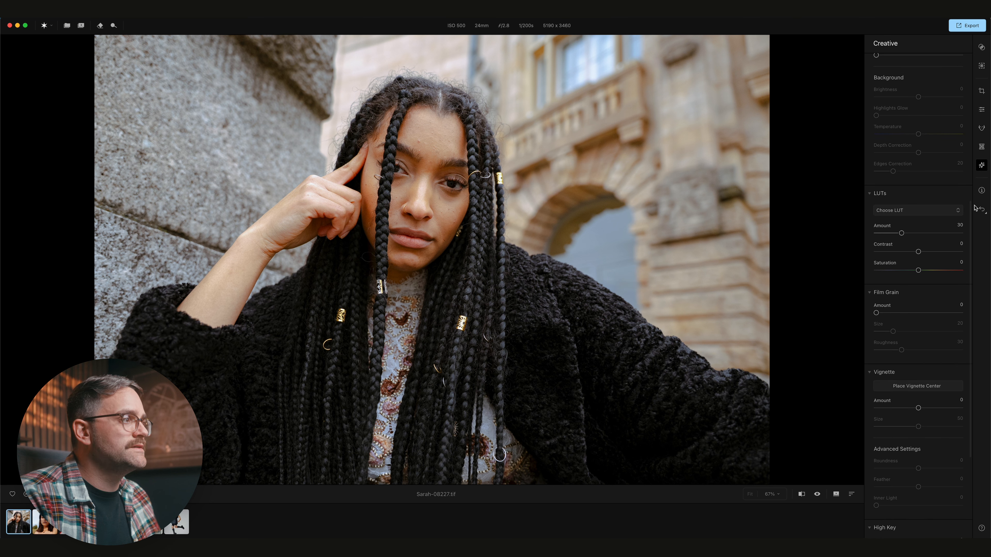
click(981, 191)
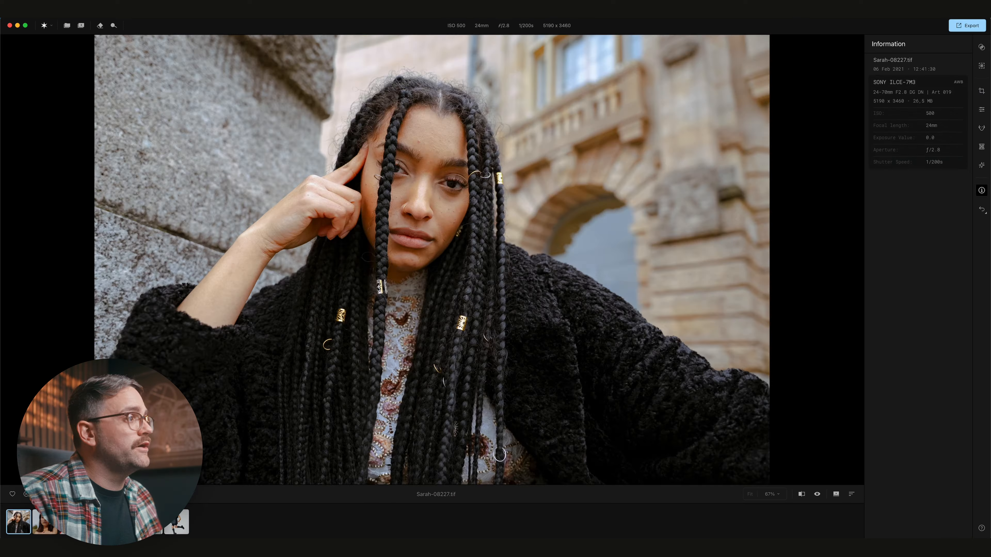
Open the outdoor portrait of the woman shading her face with a raised hand for a close-up view of her skin.
click(45, 522)
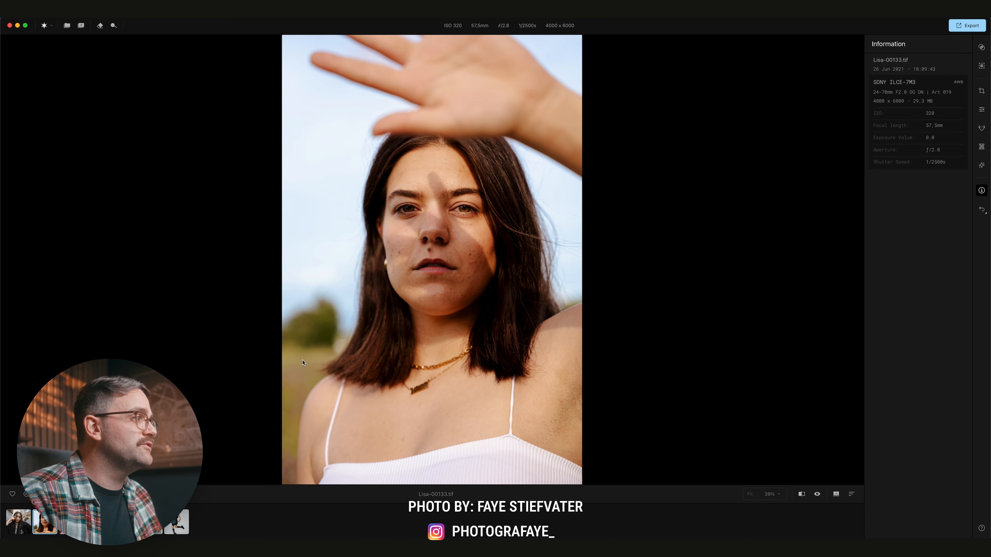
key(super+plus)
key(super+plus)
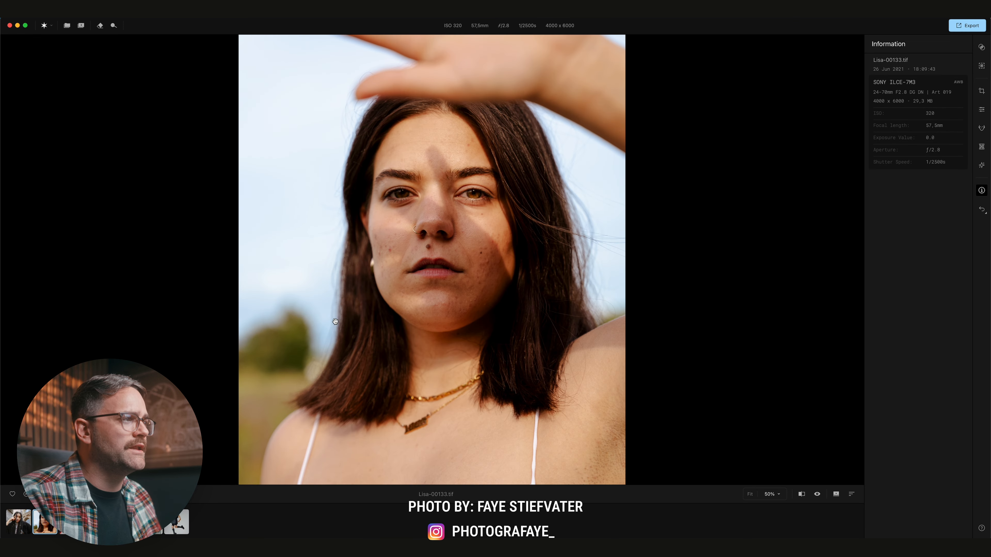
drag(443, 225, 437, 283)
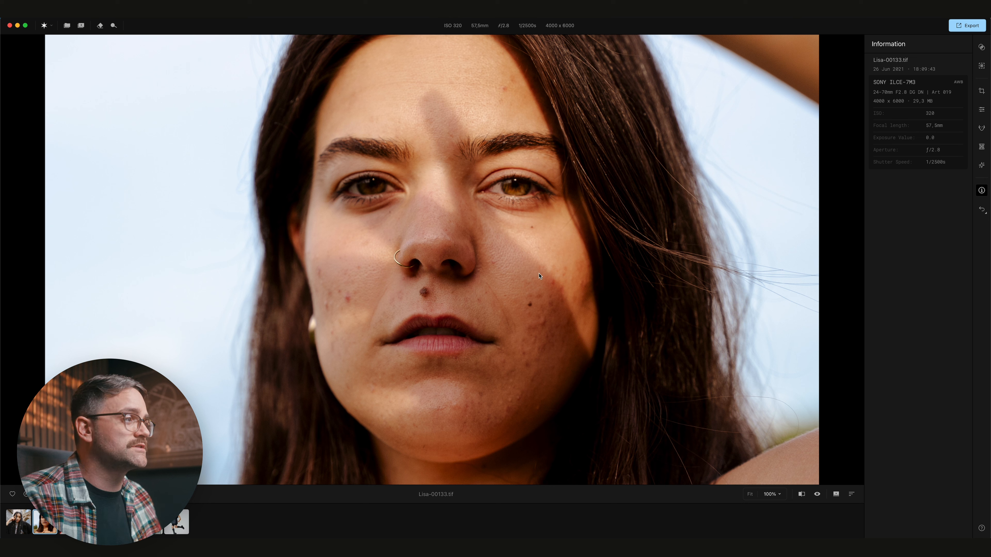
Set Blemish Removal to 91 for the woman's skin.
click(982, 129)
click(889, 77)
click(882, 89)
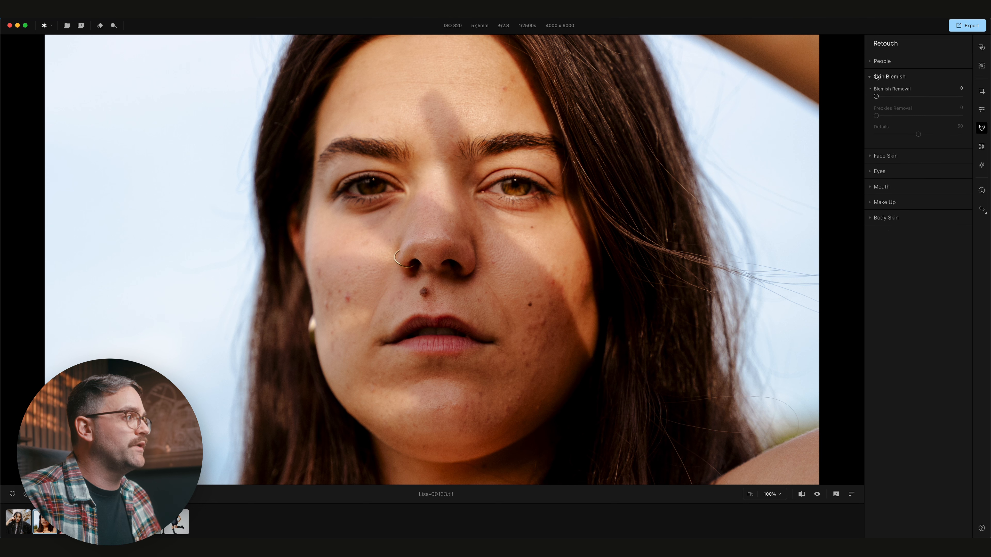
drag(877, 97, 952, 97)
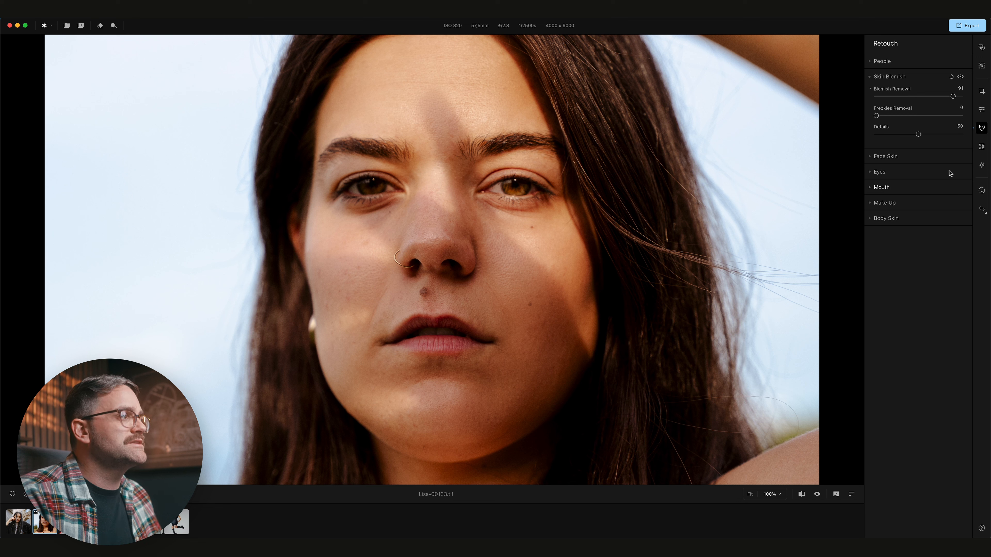
Compare the woman's face with and without the Skin Blemish retouching.
click(961, 77)
click(961, 77)
click(961, 77)
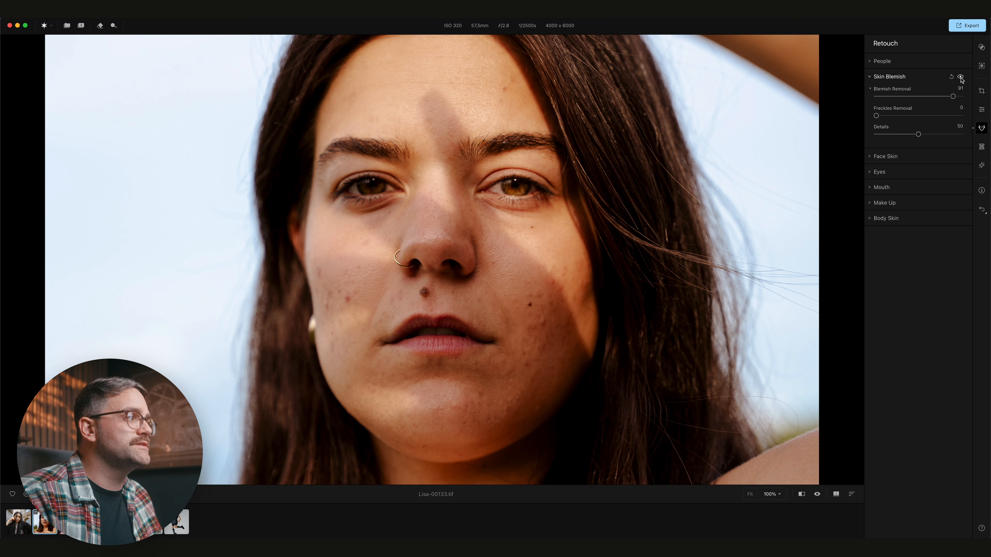
click(961, 77)
click(961, 77)
click(961, 77)
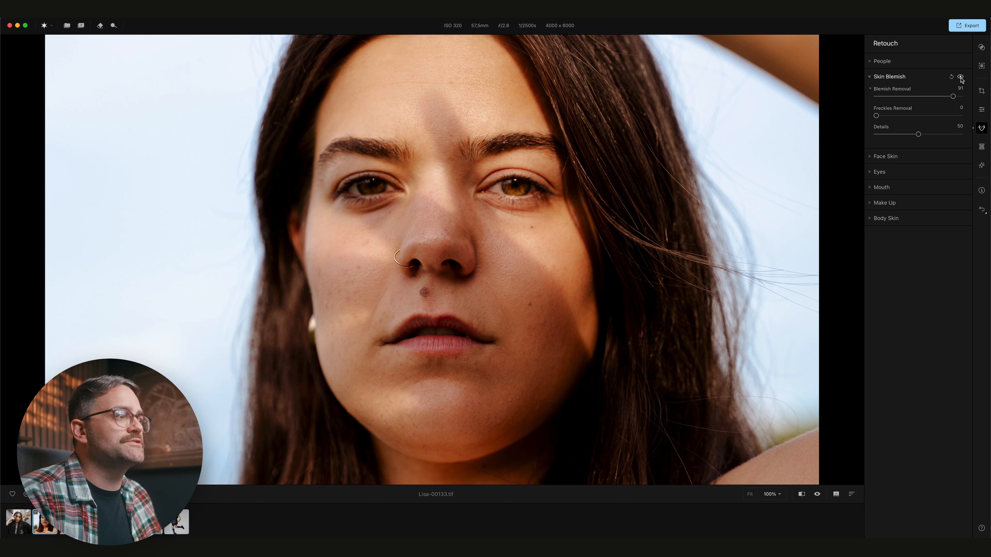
click(960, 77)
click(961, 78)
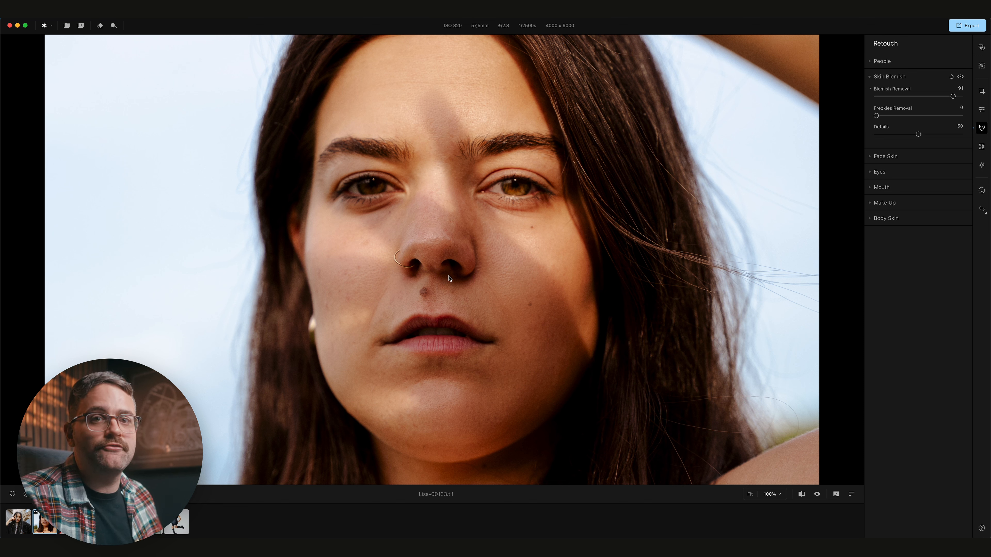
Try to erase the mole above the woman's upper lip.
click(100, 26)
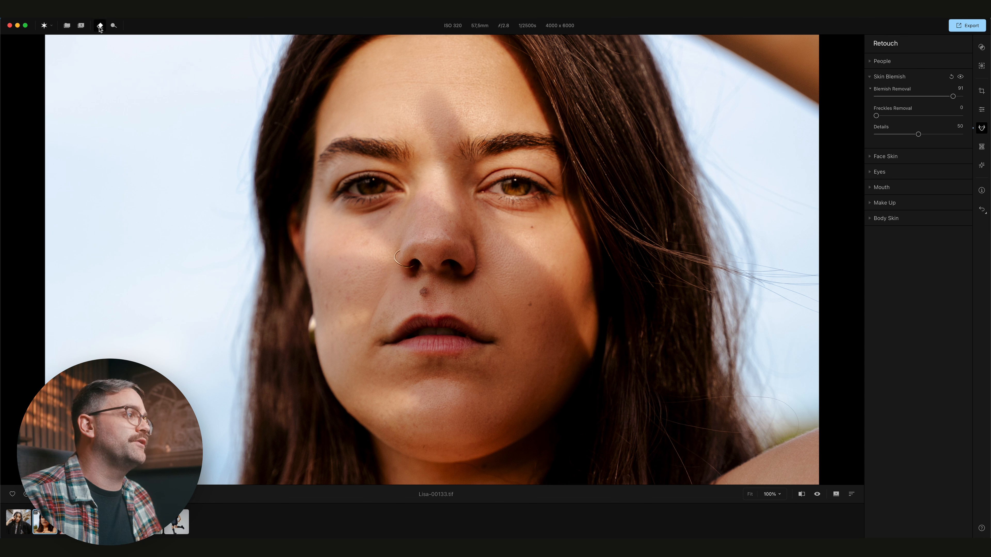
click(421, 291)
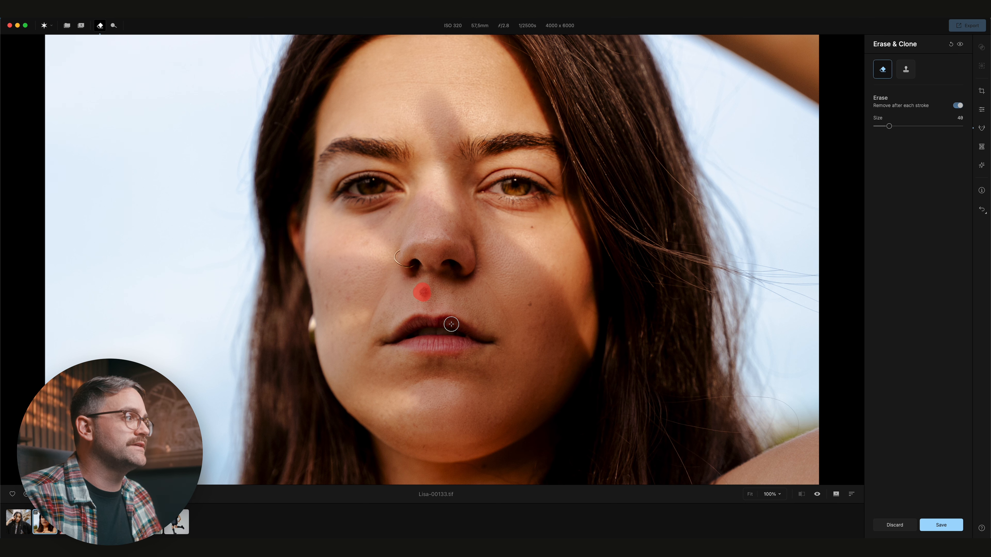
click(952, 45)
click(982, 129)
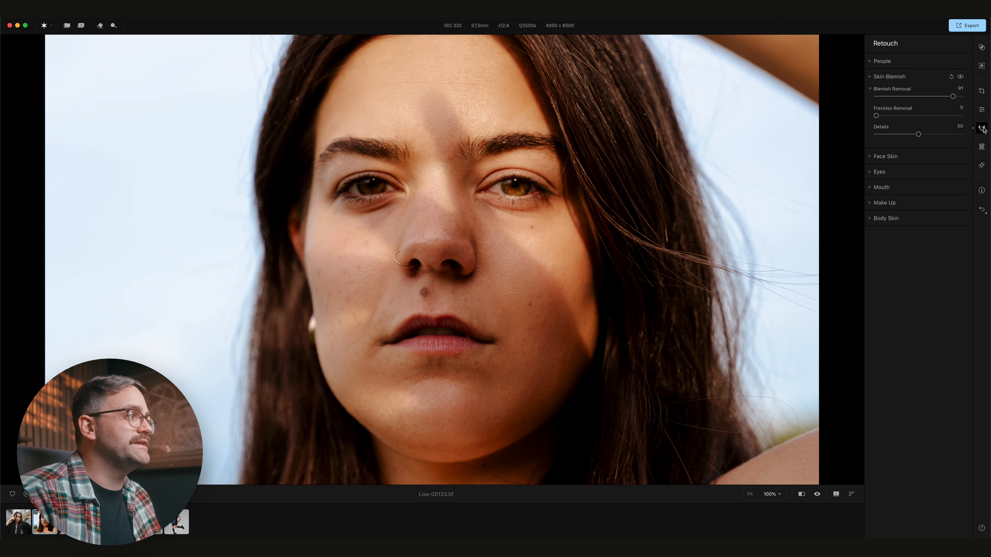
Set the face's Skin Smoothing to 100 and its Details to 0.
click(884, 156)
drag(877, 177, 924, 180)
drag(951, 176, 979, 180)
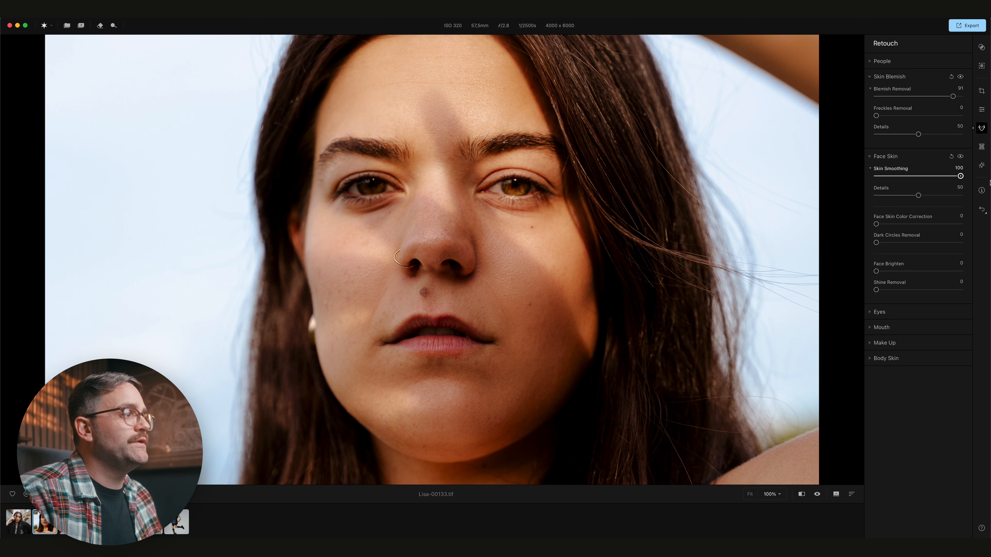
drag(919, 196, 849, 199)
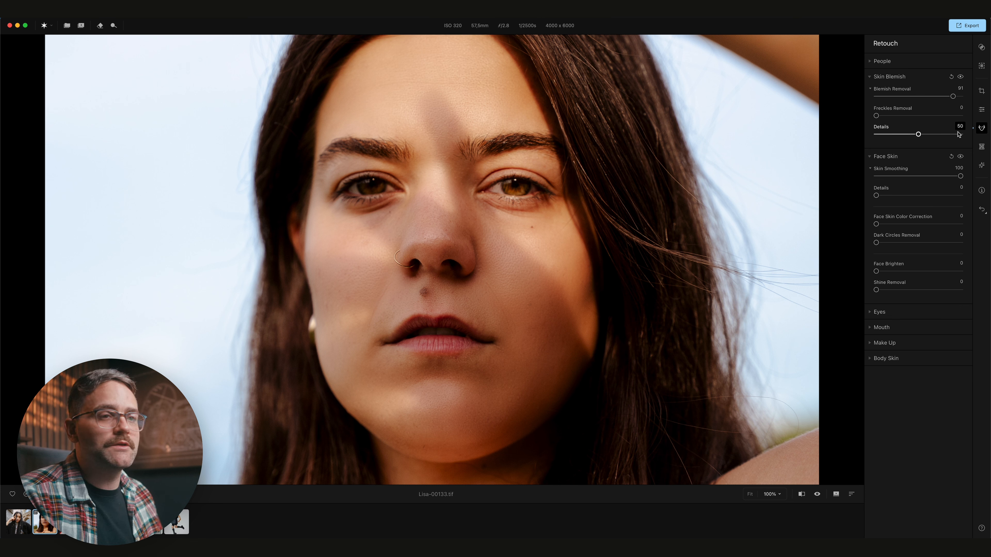
Set the face's Skin Smoothing to 31 with Details at 50, and compare the portrait with the original.
drag(960, 176, 919, 195)
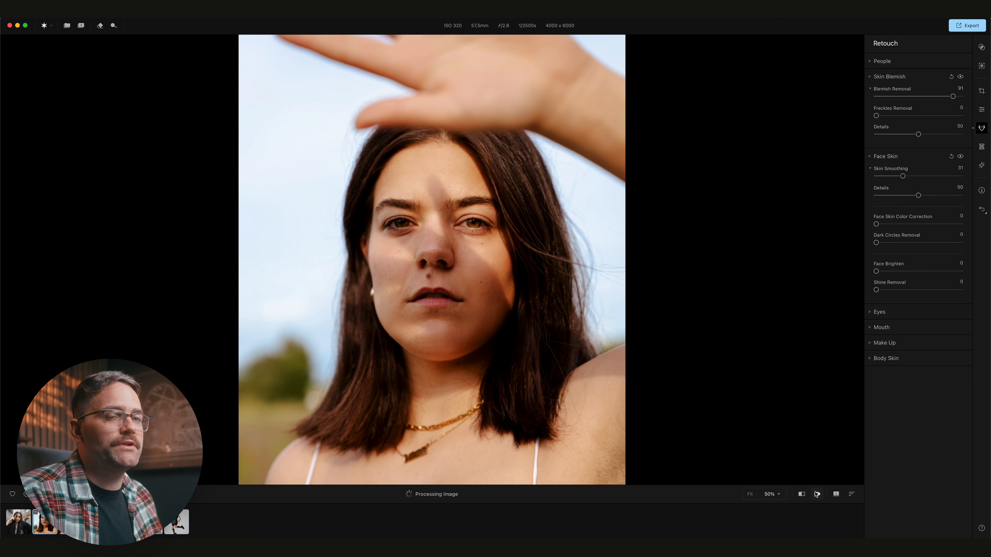
click(816, 494)
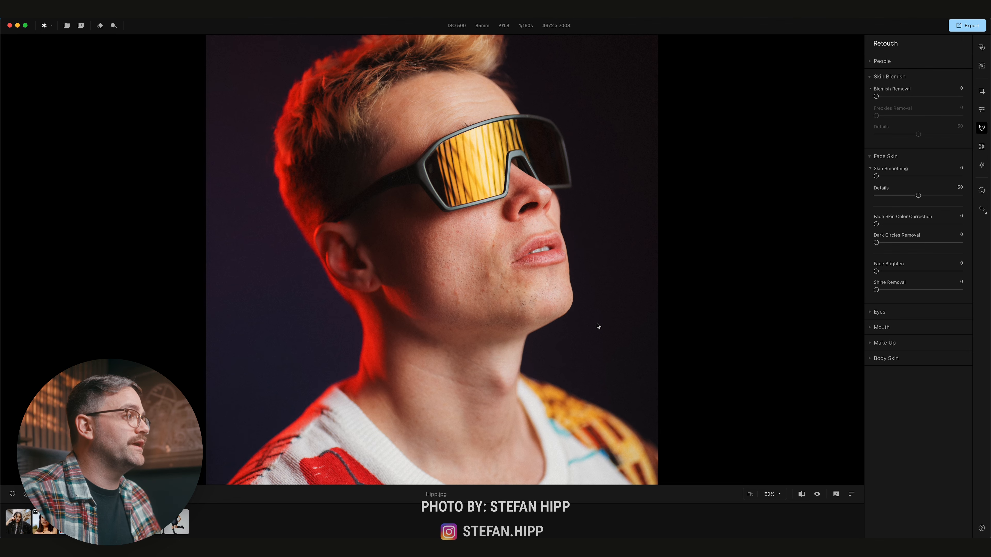
Set Blemish Removal to 73 and Skin Smoothing to 15 on the portrait of the man in sunglasses.
drag(876, 97, 938, 97)
click(890, 176)
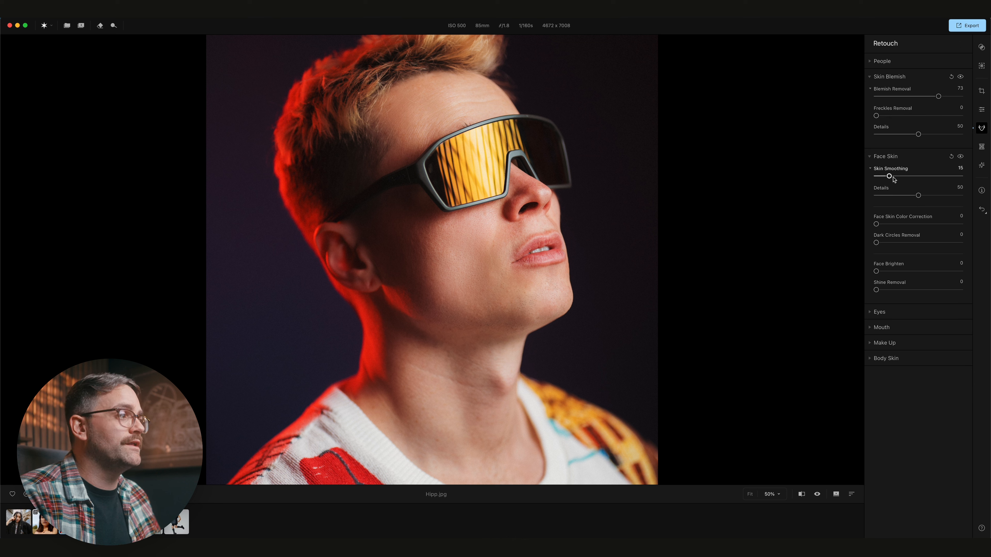
Compare the man's skin with and without the Skin Blemish retouching and inspect it up close.
click(961, 77)
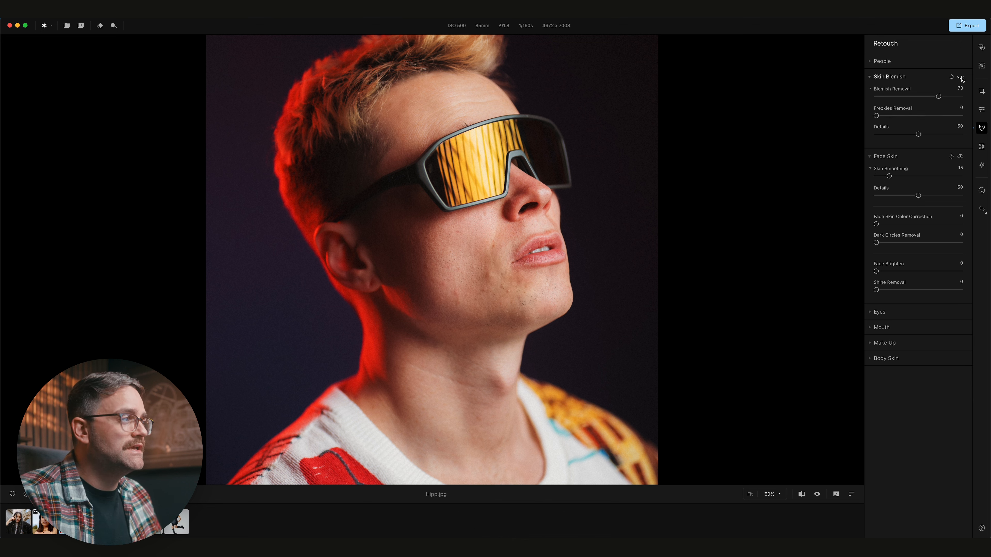
click(961, 77)
click(961, 77)
click(961, 77)
key(super+equal)
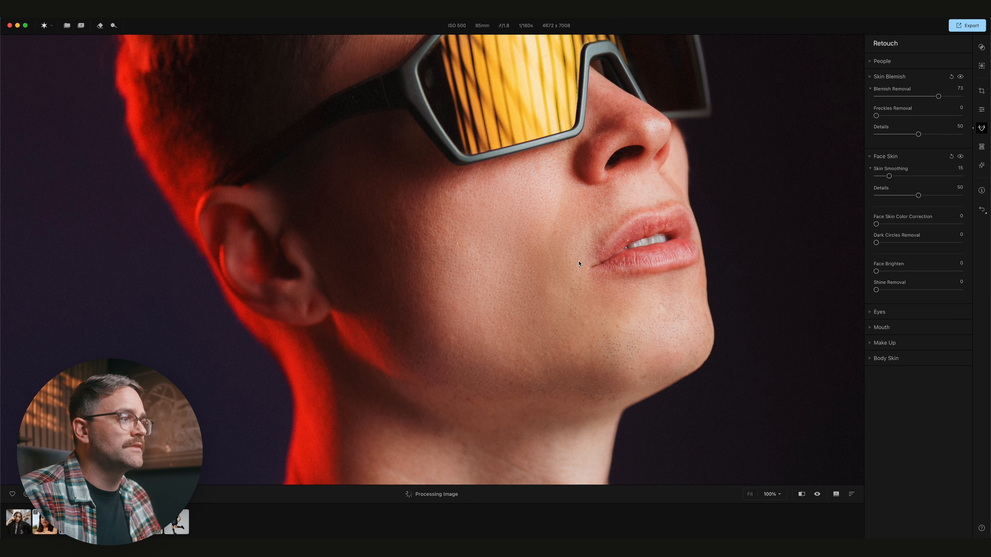
Compare the man's skin again with and without the Skin Blemish retouching.
click(961, 77)
click(961, 77)
click(961, 77)
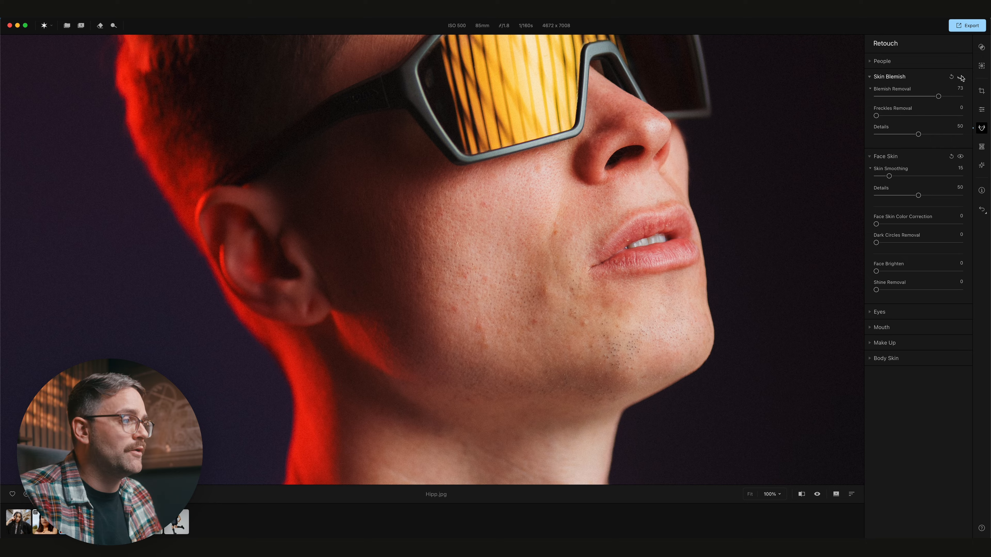
click(961, 78)
key(super+minus)
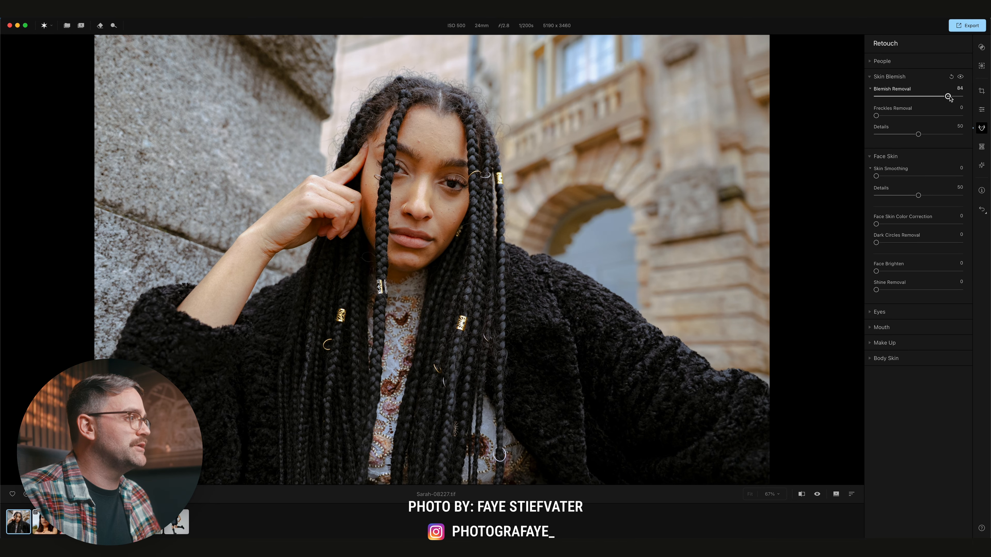
Set Blemish Removal to 86, Skin Smoothing to 14 and Dark Circles Removal to 50 on the portrait of the woman with braids.
drag(949, 96, 950, 96)
drag(877, 176, 889, 177)
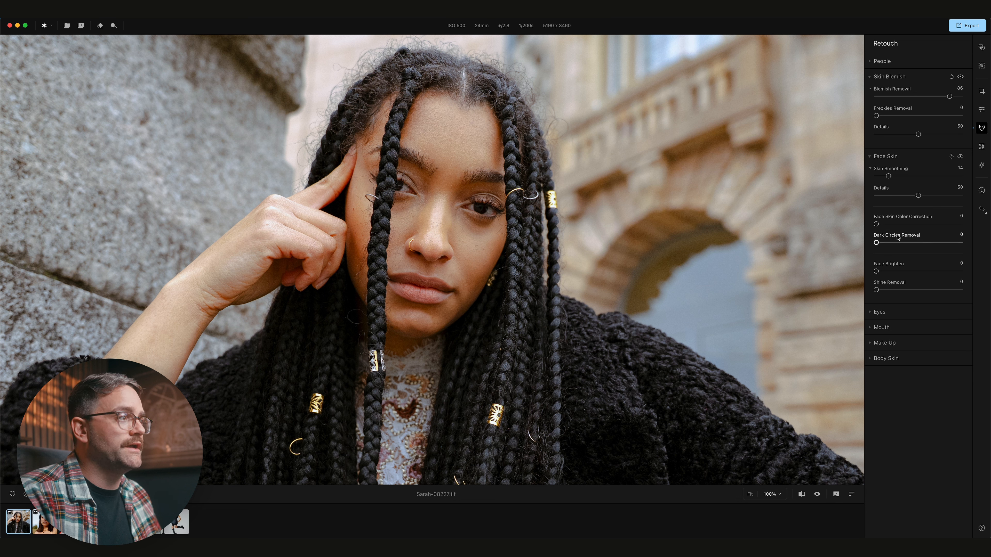
drag(876, 243, 919, 242)
click(961, 157)
click(961, 157)
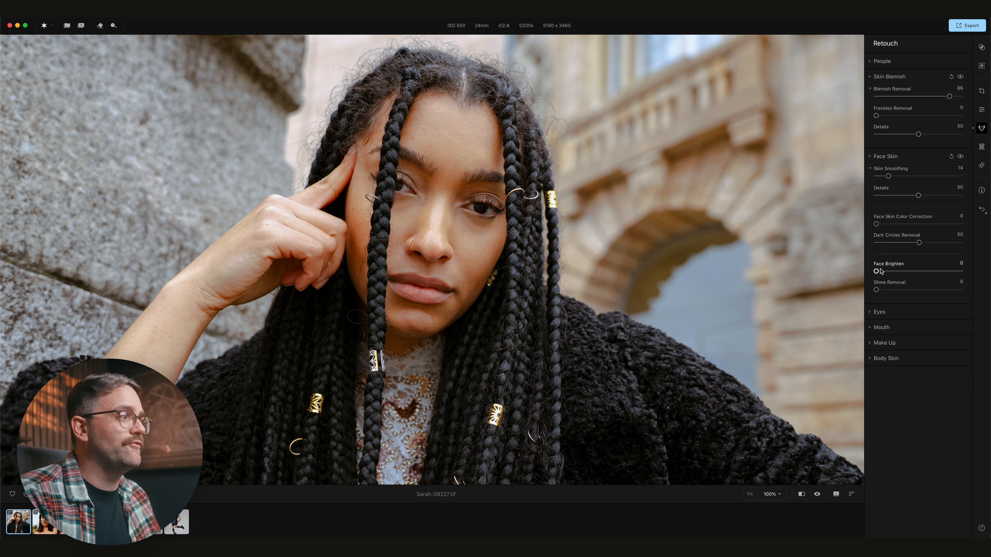
Try Face Brighten at 30 and reset it, then set Shine Removal to 33 and compare the Face Skin edits.
drag(877, 272, 901, 272)
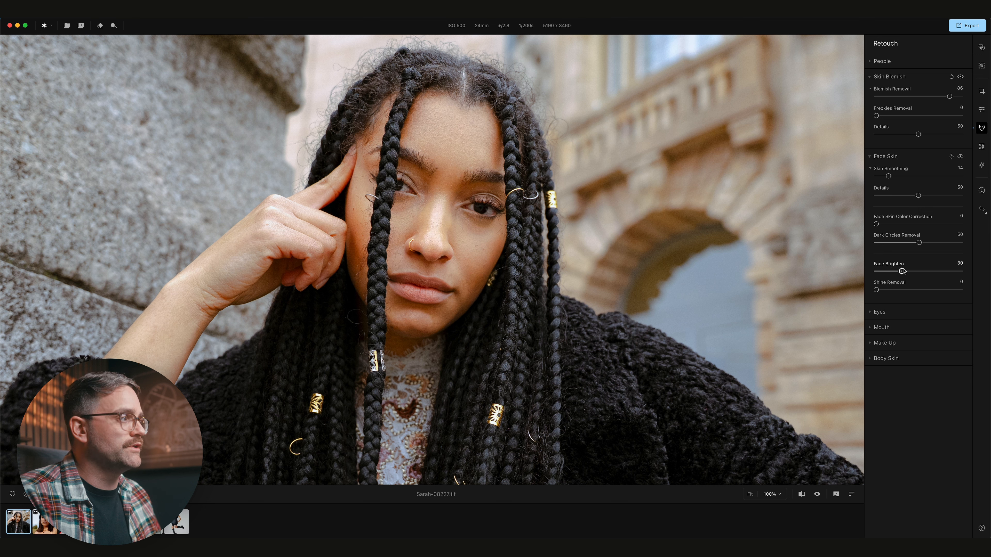
double_click(902, 271)
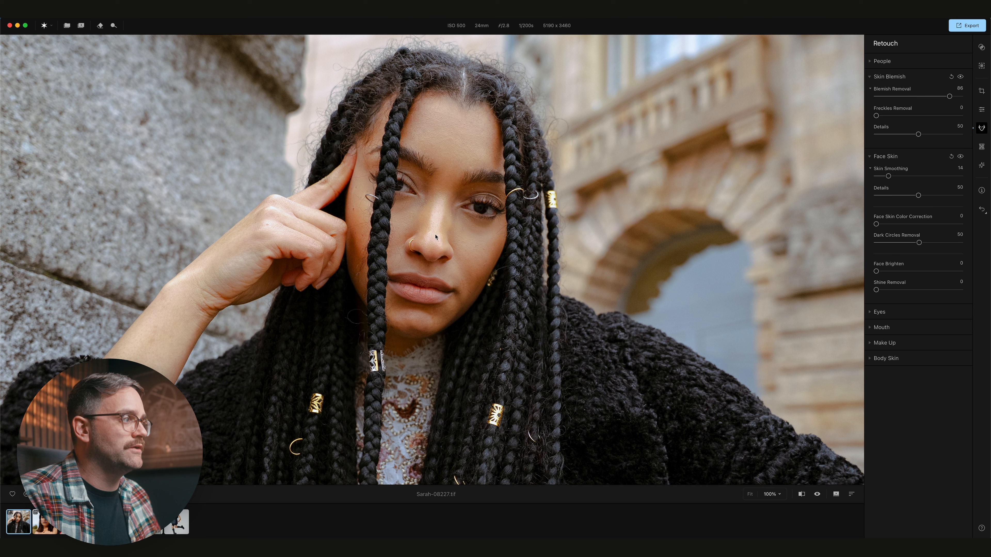
drag(877, 290, 905, 291)
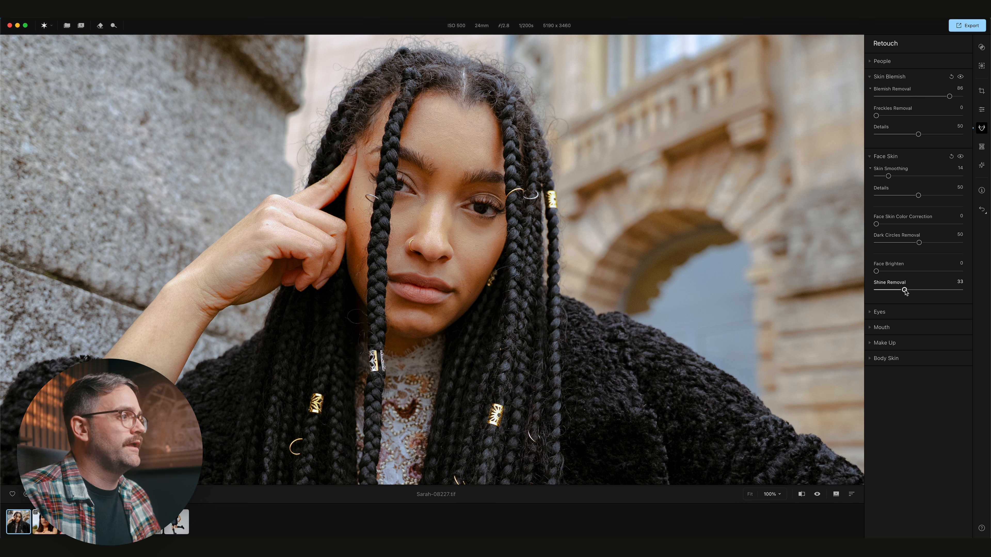
click(961, 156)
click(961, 157)
Set Body Skin Smoothing to 85 for the woman with braids and compare her hand with and without it.
click(887, 359)
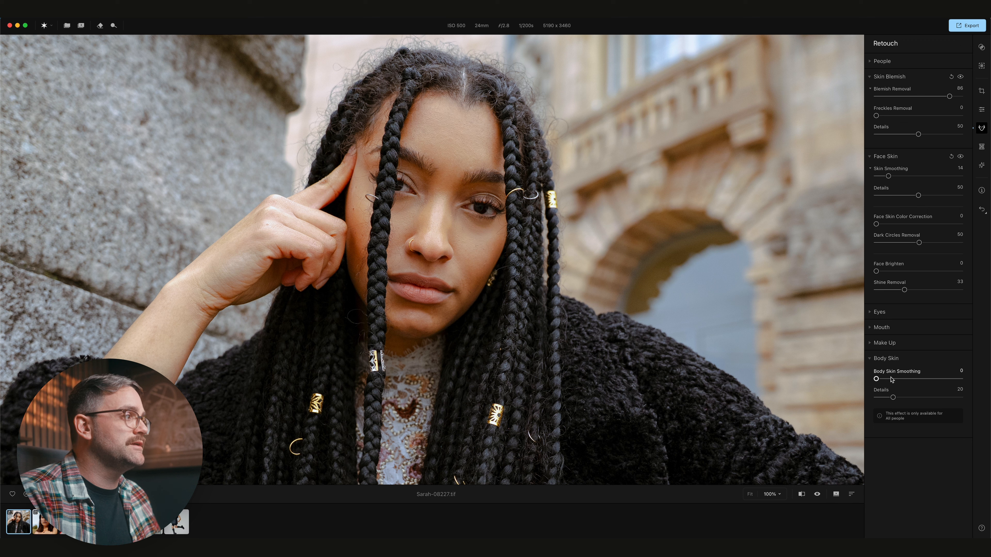
drag(881, 380, 949, 379)
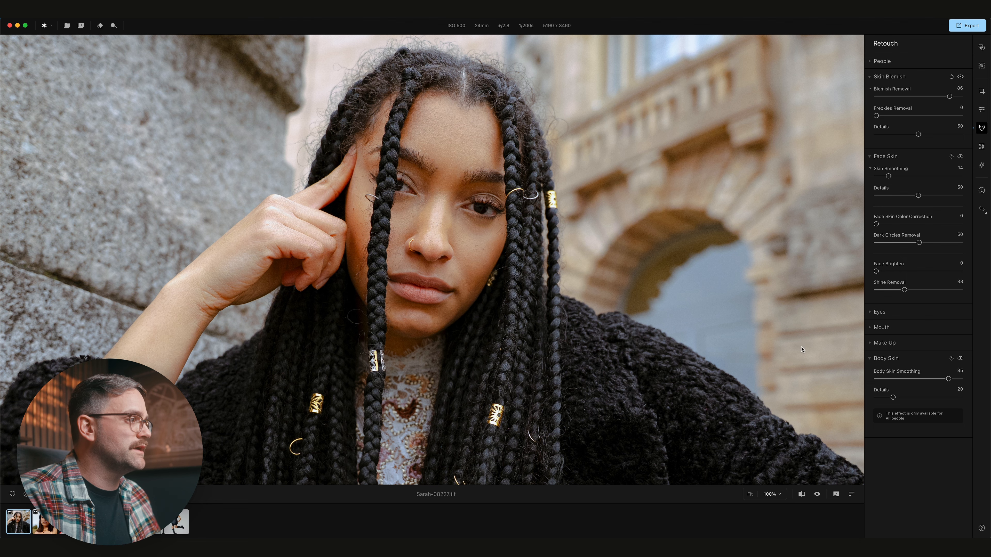
key(super+=)
drag(141, 222, 406, 220)
click(961, 360)
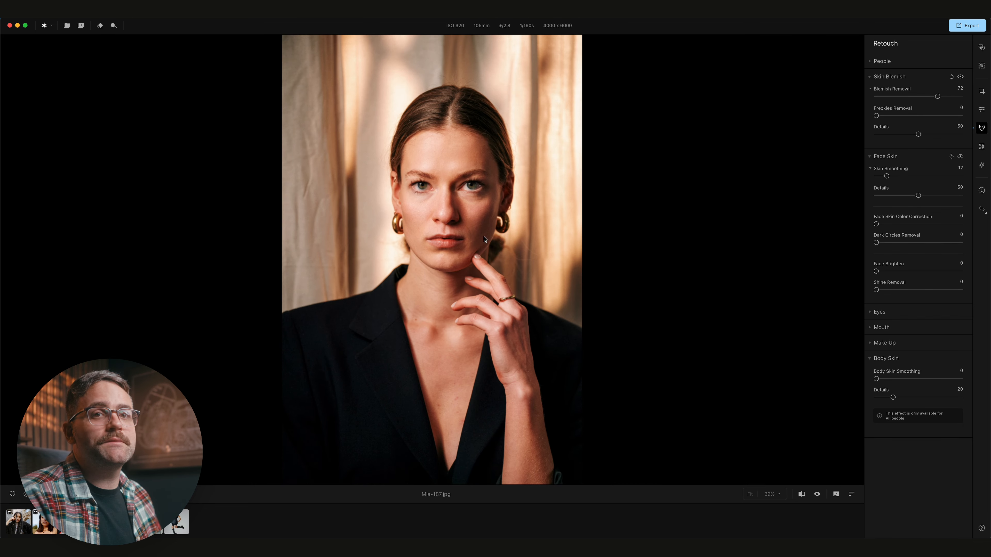
Examine the face of the woman with gold earrings up close with and without the Skin Blemish retouching.
key(super+1)
drag(522, 149, 521, 298)
click(960, 78)
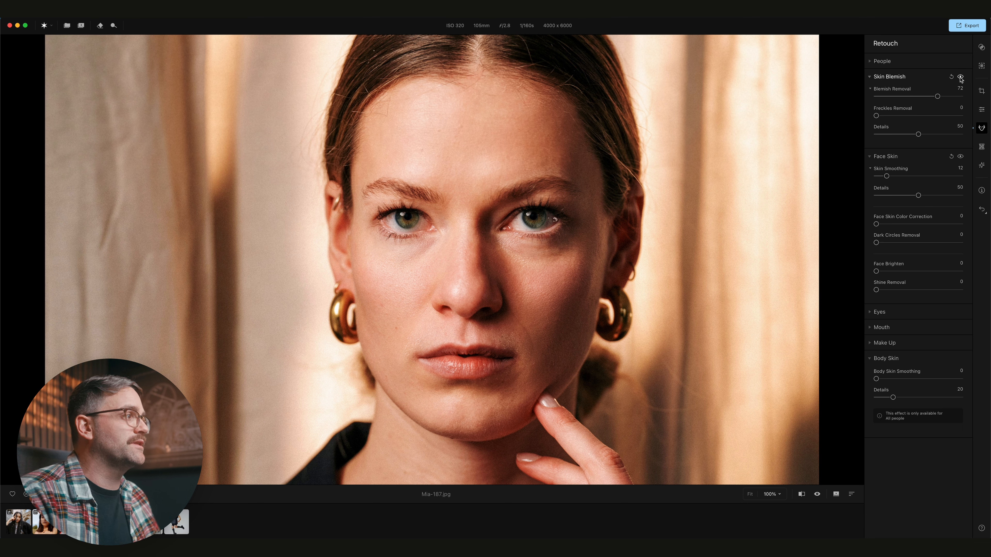
Set Iris Flare to 54 for the woman with gold earrings and compare her eyes with and without it.
click(880, 312)
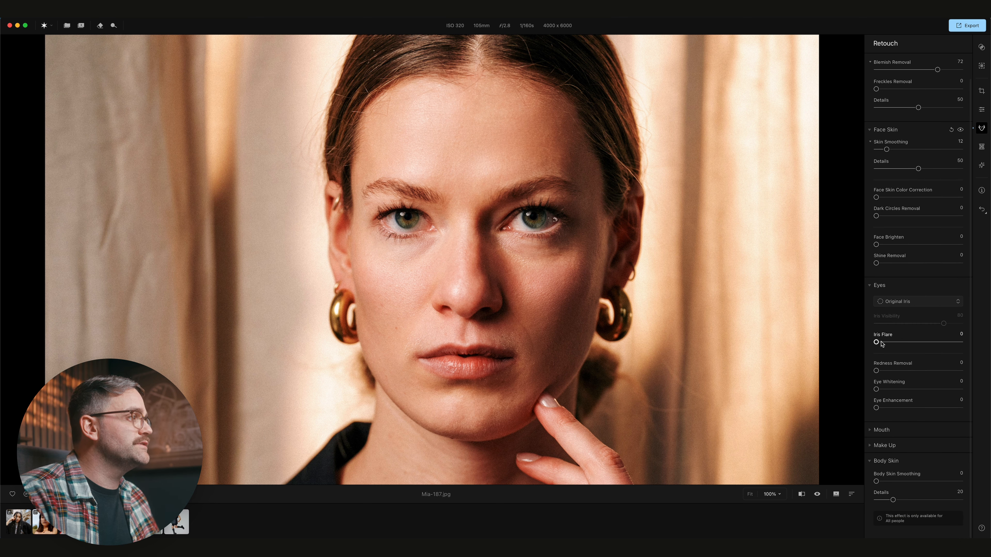
drag(877, 343, 922, 342)
click(960, 286)
click(960, 287)
click(960, 286)
Set Redness Removal to 43, Eye Whitening to 42 and Eye Enhancement to 23, comparing the eyes with and without the edits.
drag(876, 371, 914, 390)
click(904, 389)
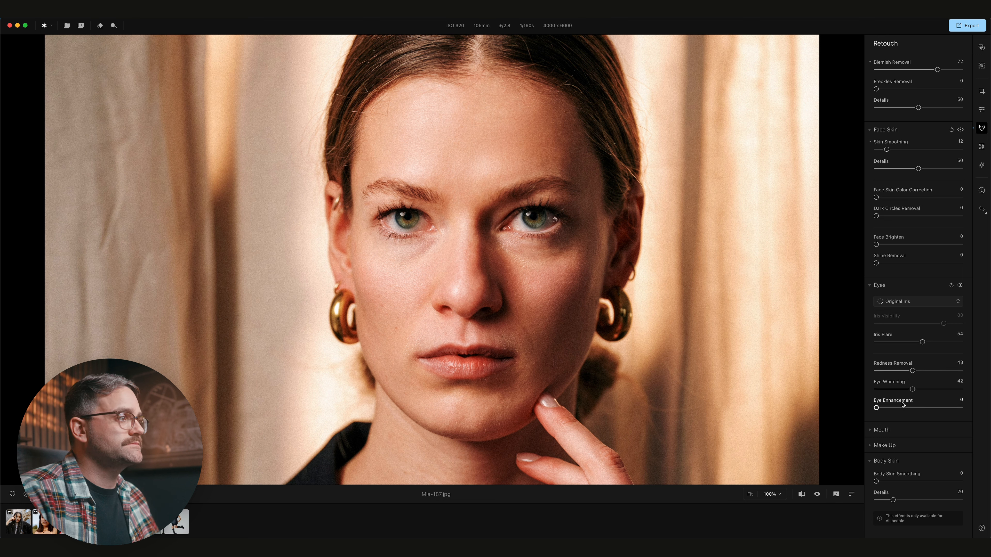
drag(877, 409, 907, 412)
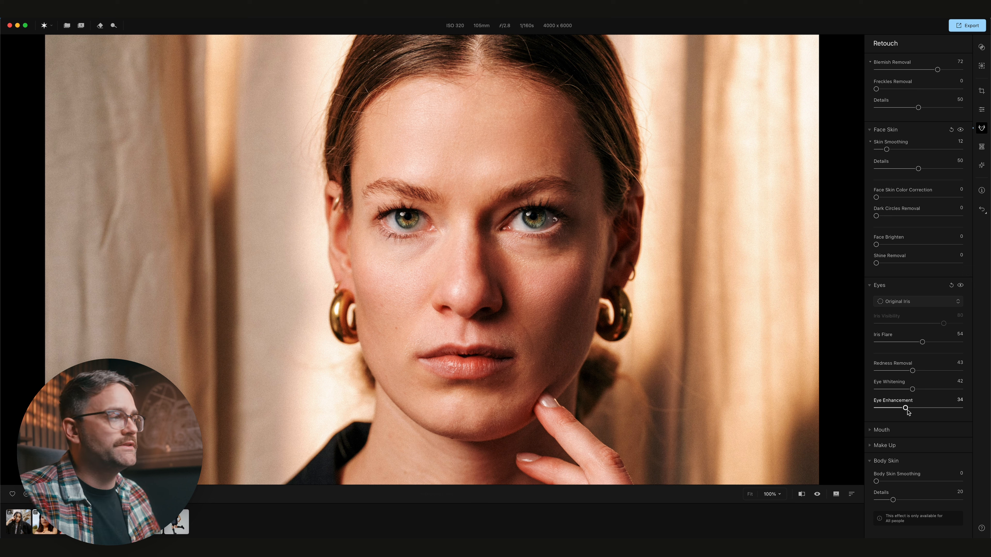
click(962, 285)
click(961, 285)
click(961, 286)
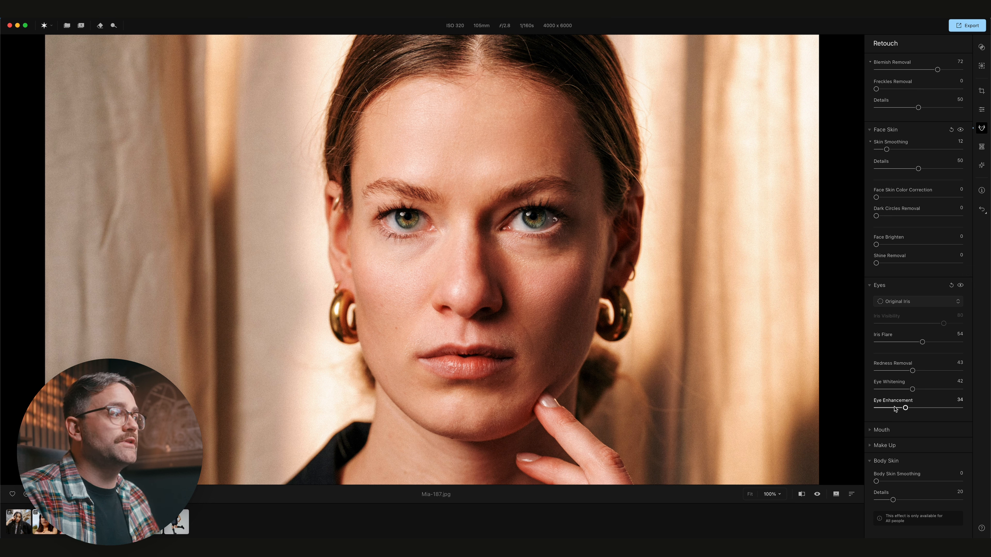
drag(905, 408, 896, 408)
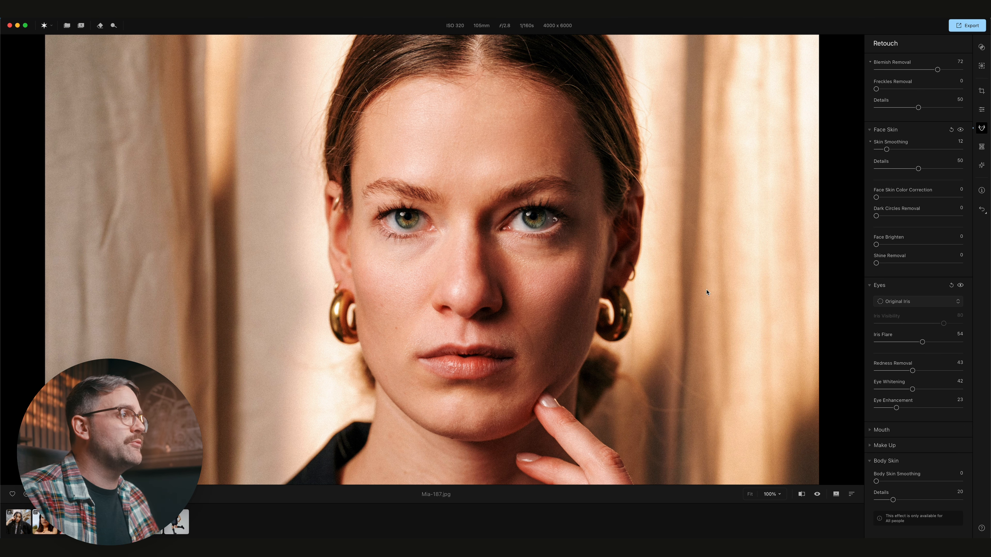
Set Iris Flare to 41 and Eye Enhancement to 62 on the portrait of the woman with braids, and inspect her eyes up close.
click(18, 522)
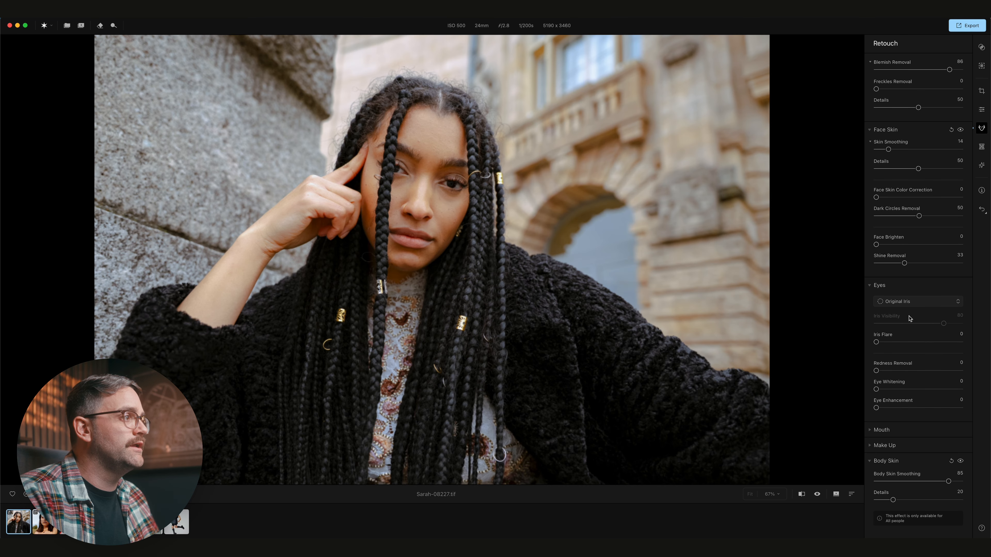
drag(884, 342, 911, 343)
drag(893, 408, 929, 408)
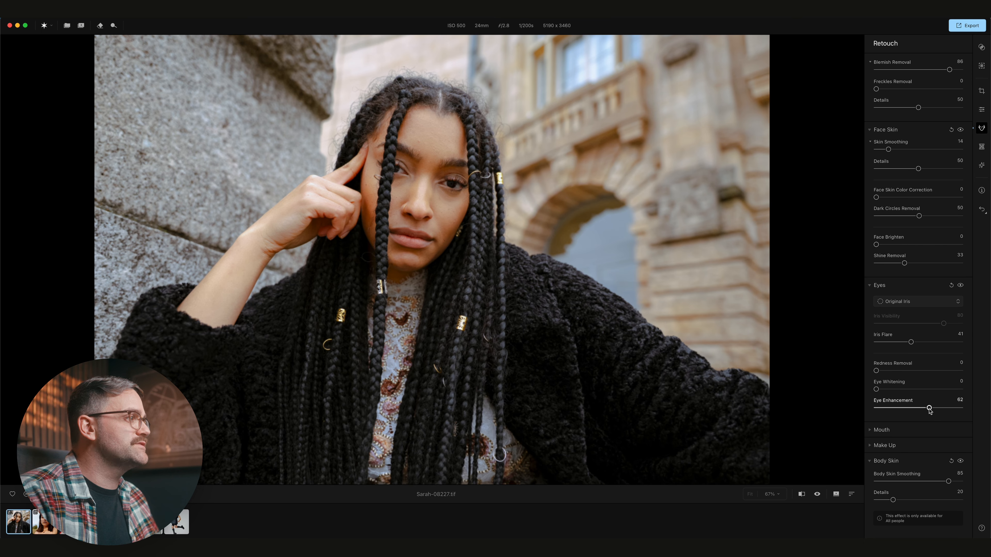
key(super+equal)
key(super+equal)
key(super+minus)
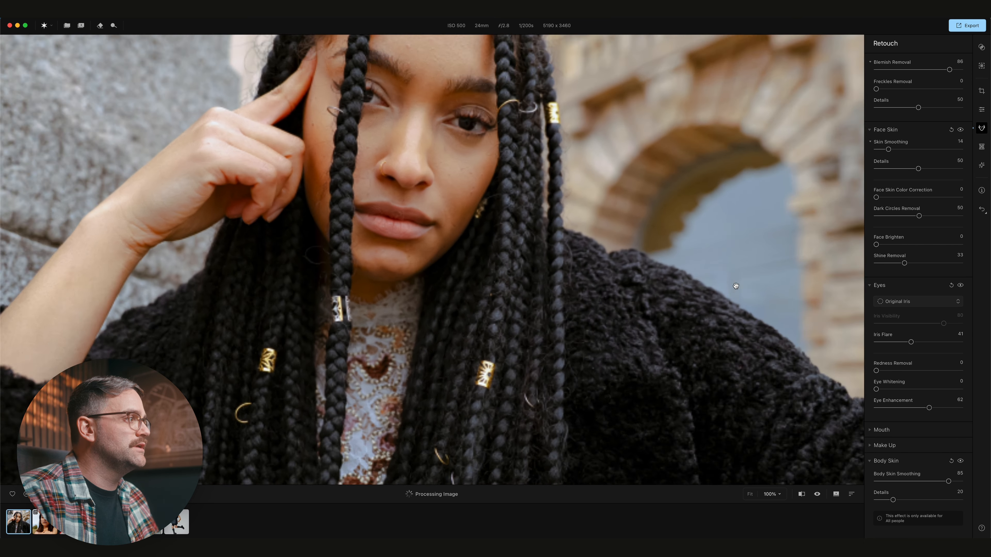
drag(734, 287, 777, 371)
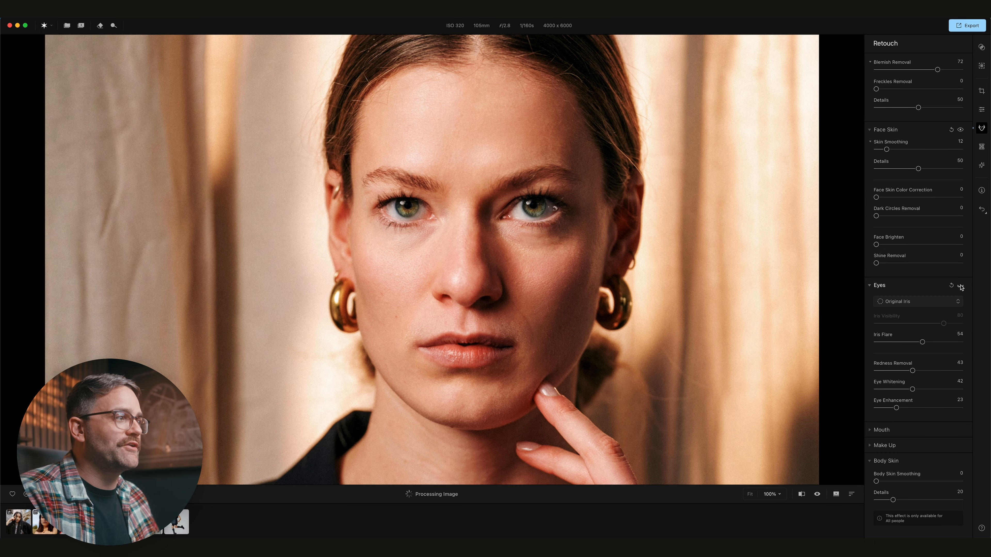
Compare the eyes of the woman with gold earrings with and without the Eyes retouching.
click(960, 286)
click(961, 285)
click(961, 284)
click(961, 285)
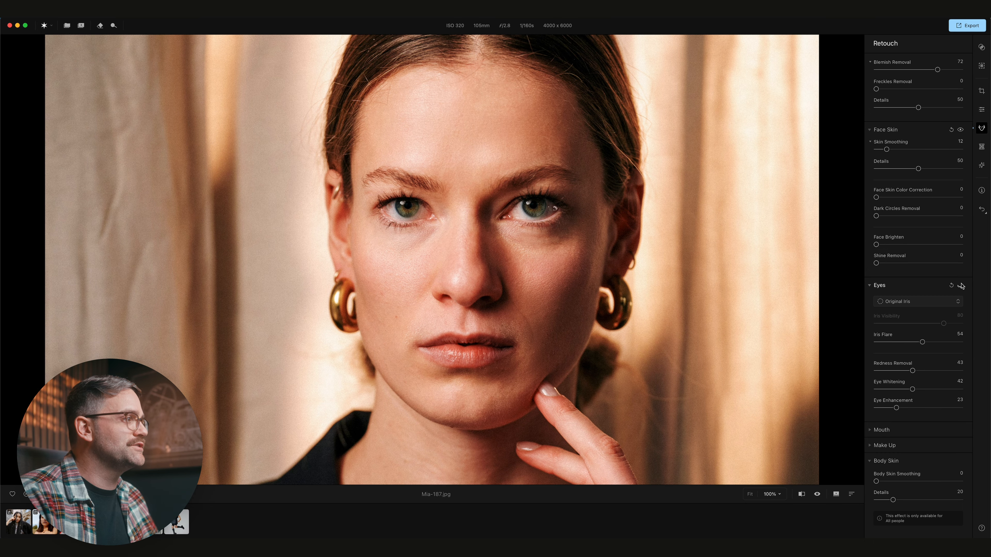
click(961, 286)
Try the Blue and Honey iris colors on the woman's eyes and return them to Original Iris.
click(904, 304)
click(904, 310)
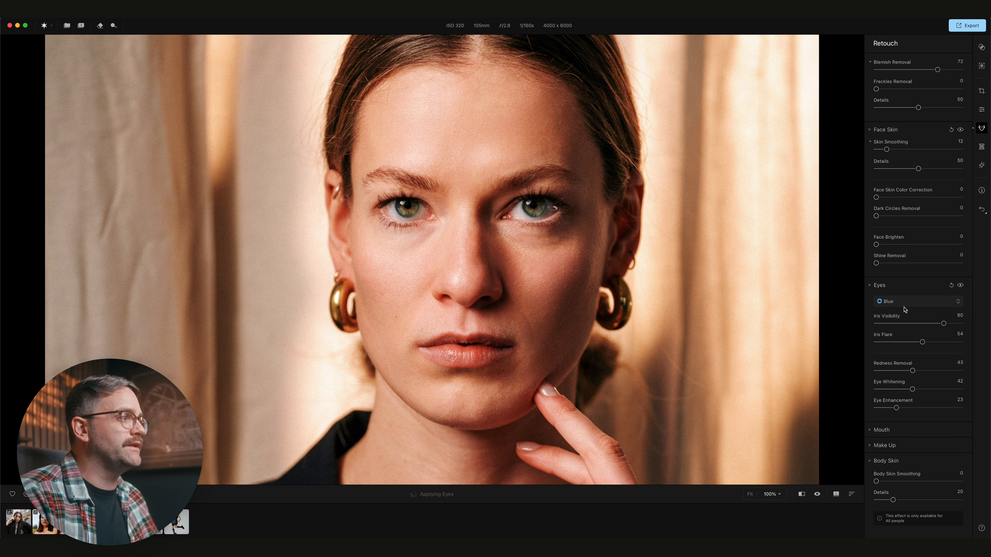
click(900, 305)
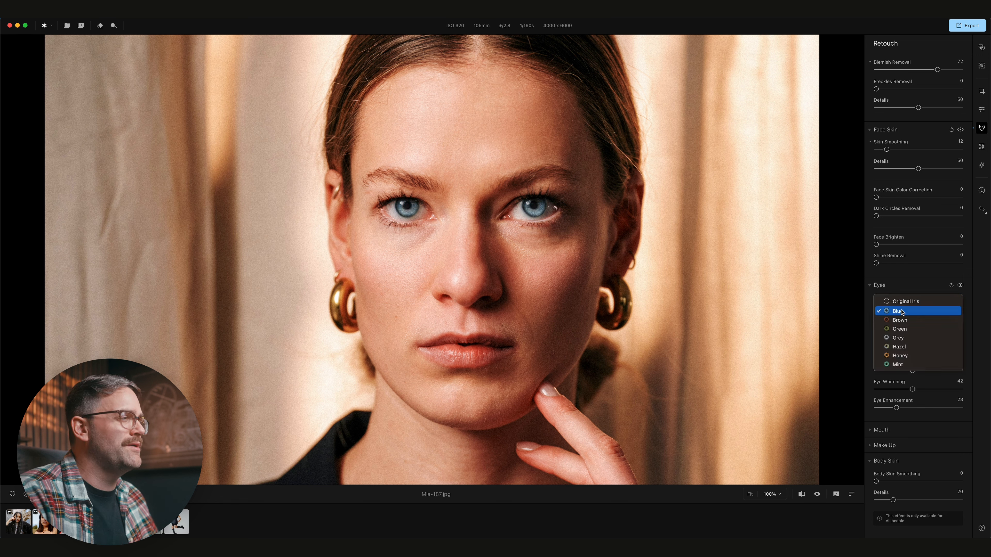
click(897, 356)
click(898, 303)
click(898, 329)
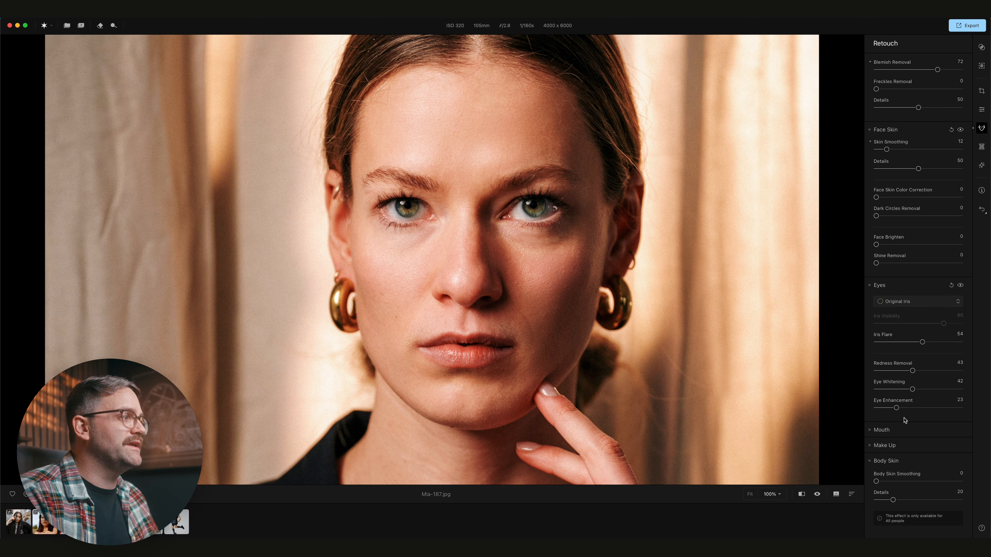
Apply makeup to the face with a cheek Blush Amount of 13, a Contour Amount of 45 and a Highlights Amount of 27.
click(897, 446)
scroll(909, 429, down, 10)
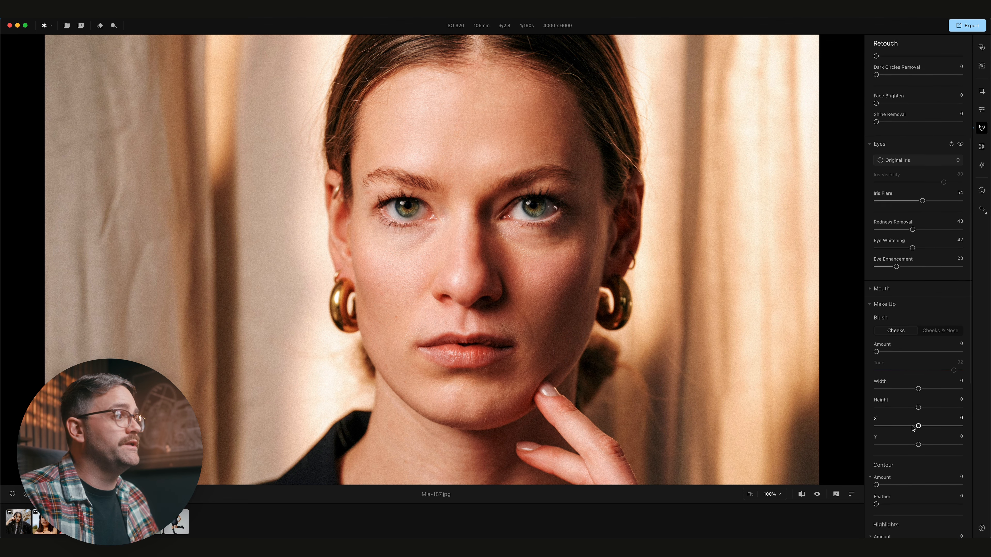
drag(877, 228, 891, 231)
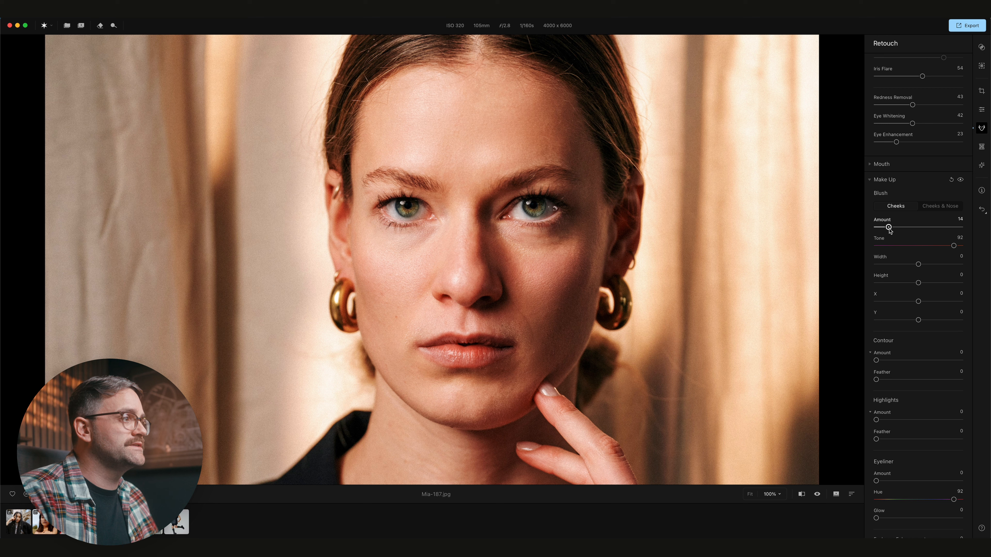
scroll(886, 289, down, 1)
drag(876, 347, 915, 349)
drag(877, 406, 900, 405)
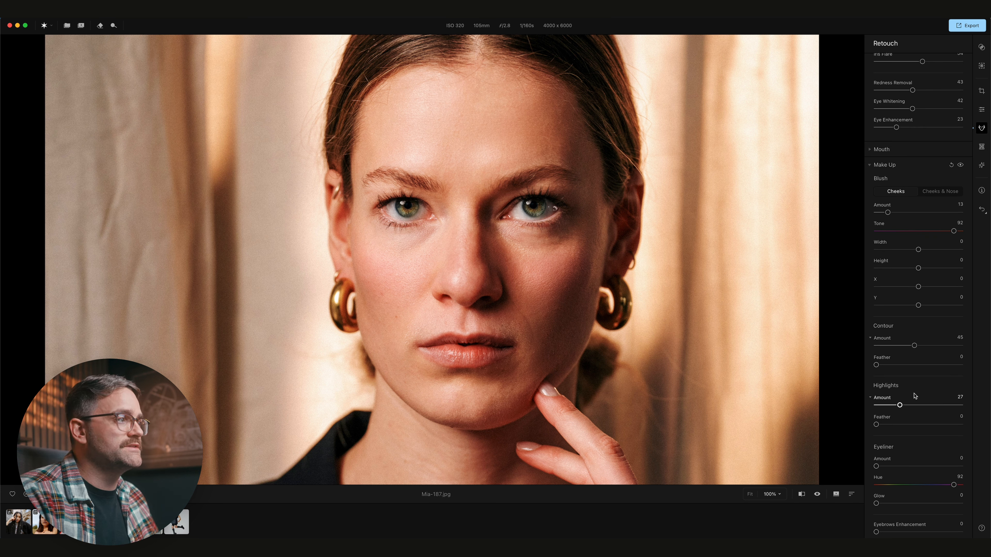
Compare the face repeatedly with and without the blush, contour and highlights.
click(961, 167)
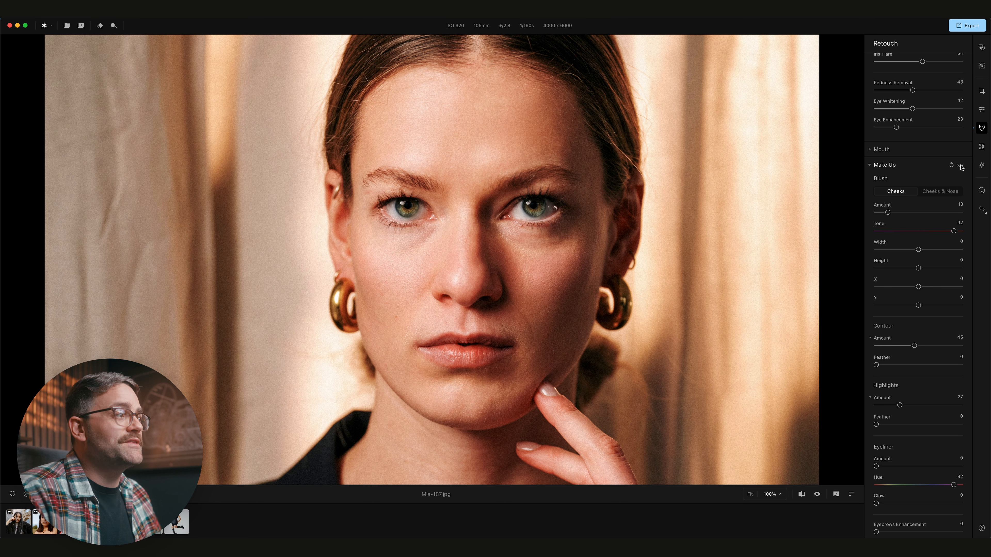
click(961, 167)
click(961, 167)
click(961, 167)
click(961, 167)
click(961, 167)
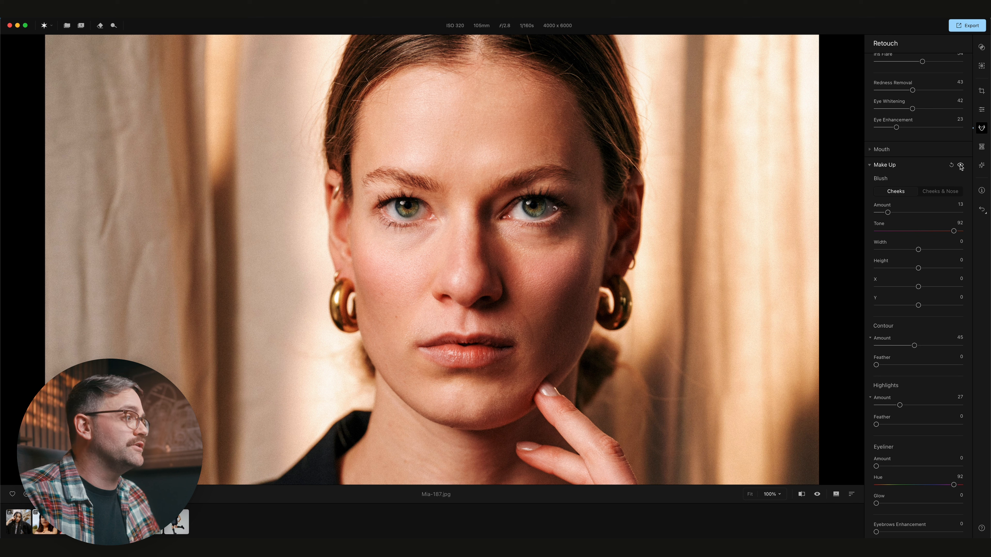
click(961, 167)
click(961, 166)
click(961, 167)
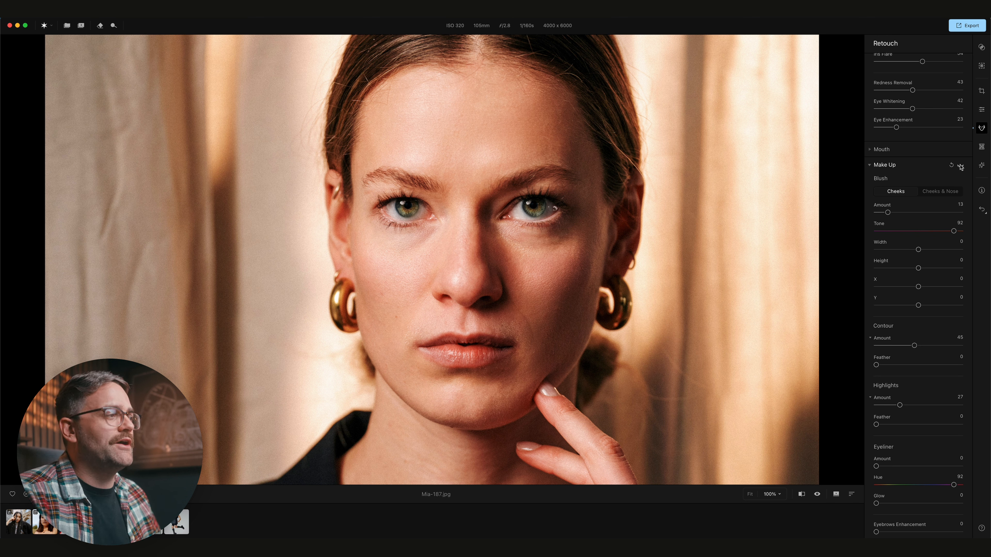
click(961, 167)
Set Eyebrows Enhancement to 44 and compare the face with and without the Make Up edits.
scroll(926, 364, down, 3)
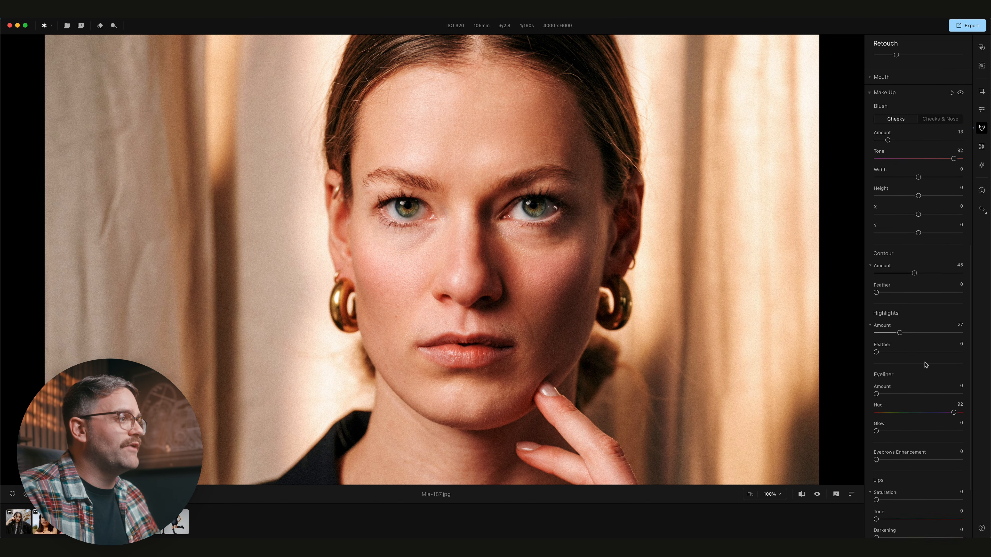
scroll(926, 364, down, 3)
mouse_move(876, 331)
mouse_down()
mouse_move(936, 331)
mouse_move(866, 338)
mouse_up()
drag(876, 397, 915, 400)
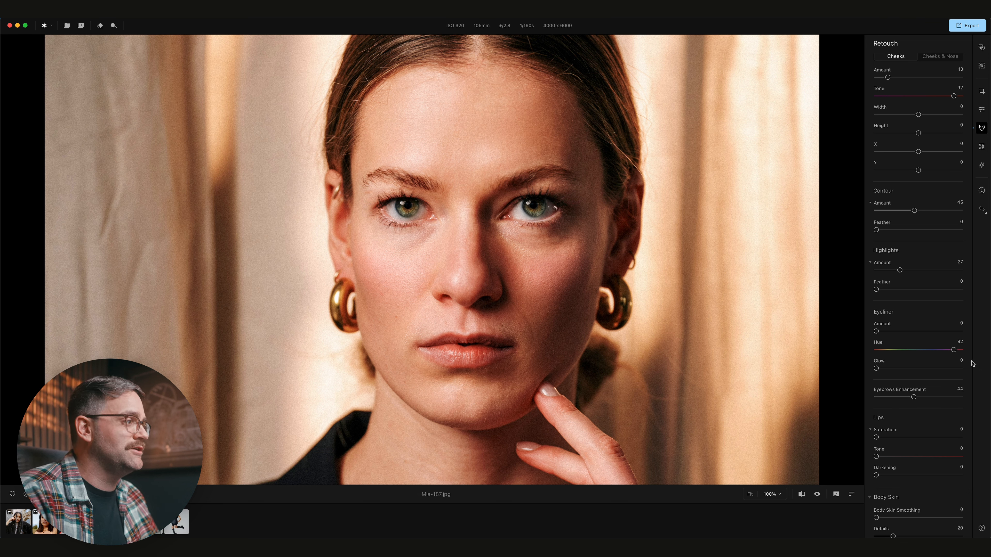
scroll(950, 80, up, 2)
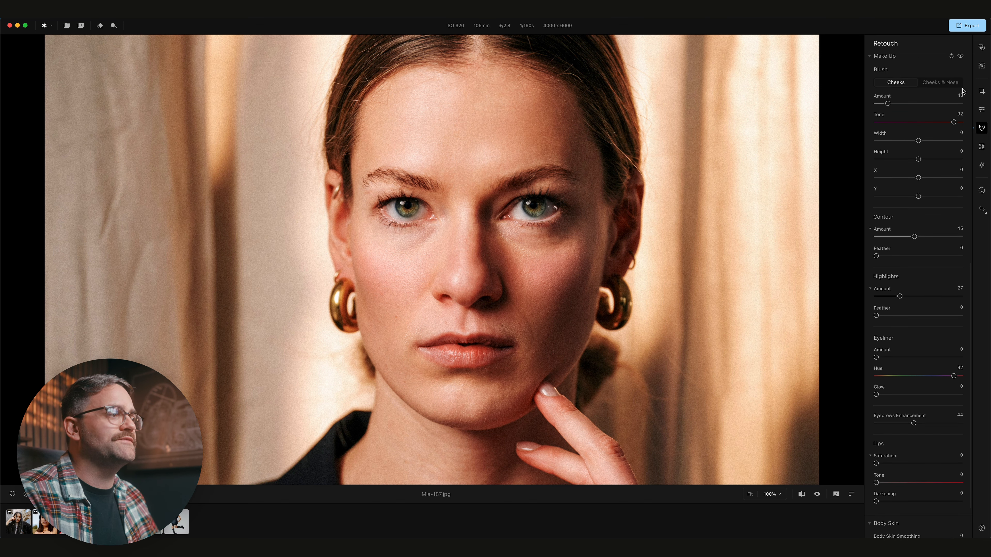
click(961, 57)
click(960, 57)
click(960, 57)
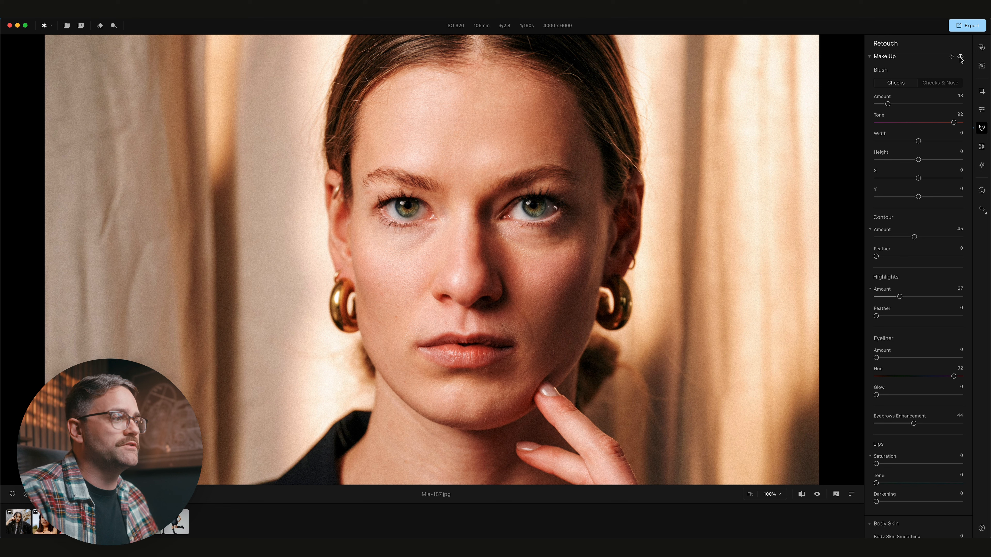
click(960, 57)
scroll(936, 234, down, 3)
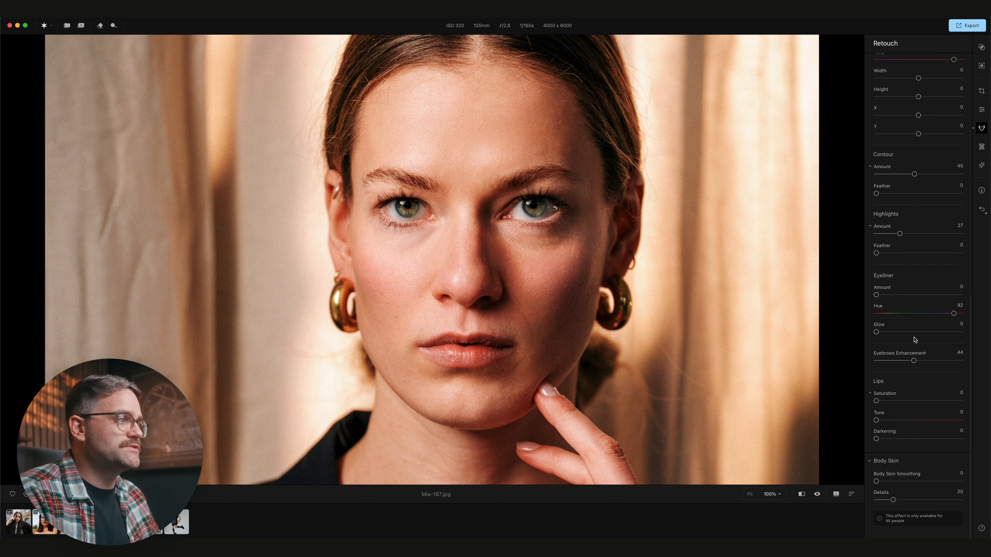
Set the lips to Saturation 27, Tone 4 and Darkening 17, and copy the photo's adjustments.
mouse_move(876, 402)
mouse_down()
mouse_move(900, 402)
mouse_move(880, 420)
mouse_move(891, 440)
mouse_up()
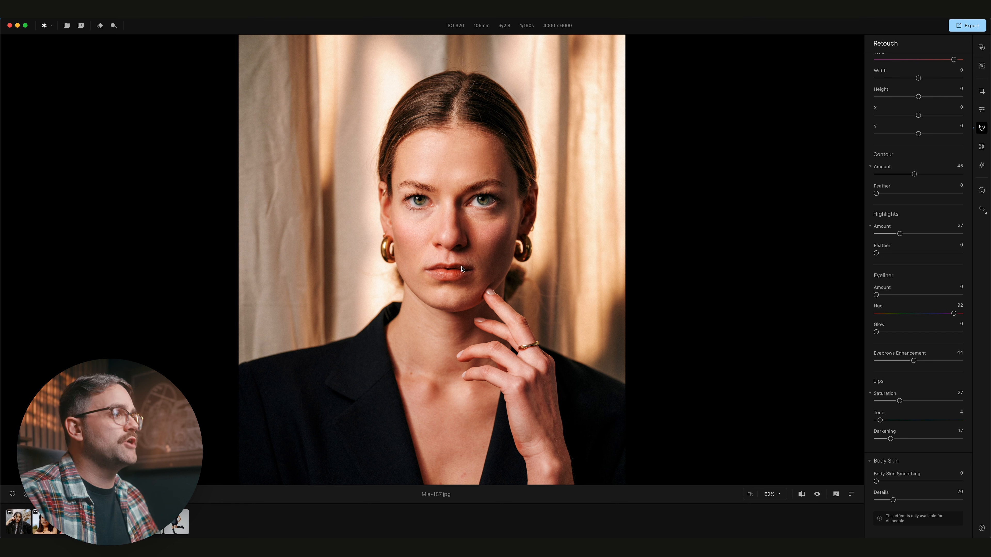
click(64, 13)
click(87, 53)
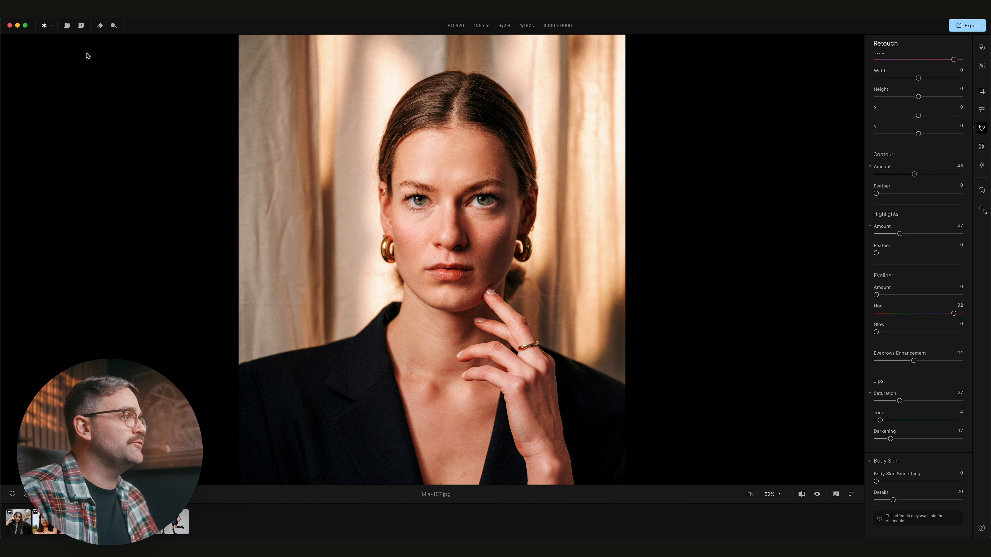
Paste the copied adjustments onto the next portrait, where the woman looks off to the side.
key(Right)
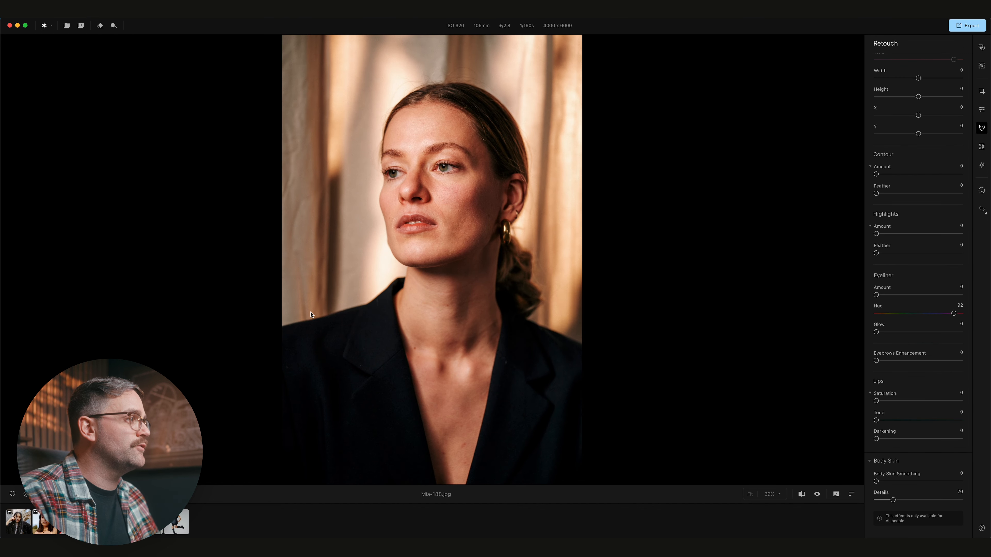
click(64, 12)
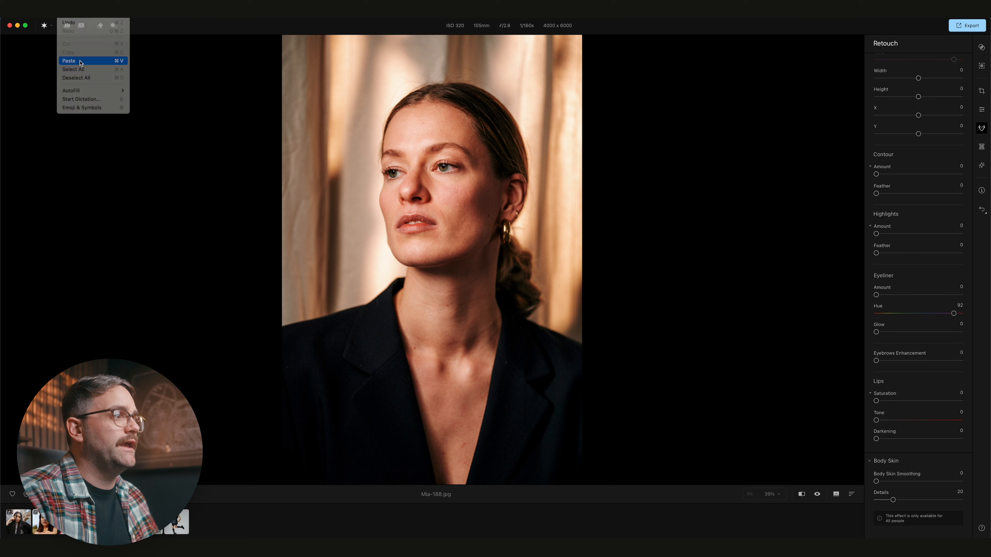
click(87, 62)
Compare the second portrait repeatedly with and without the pasted retouching edits.
click(818, 495)
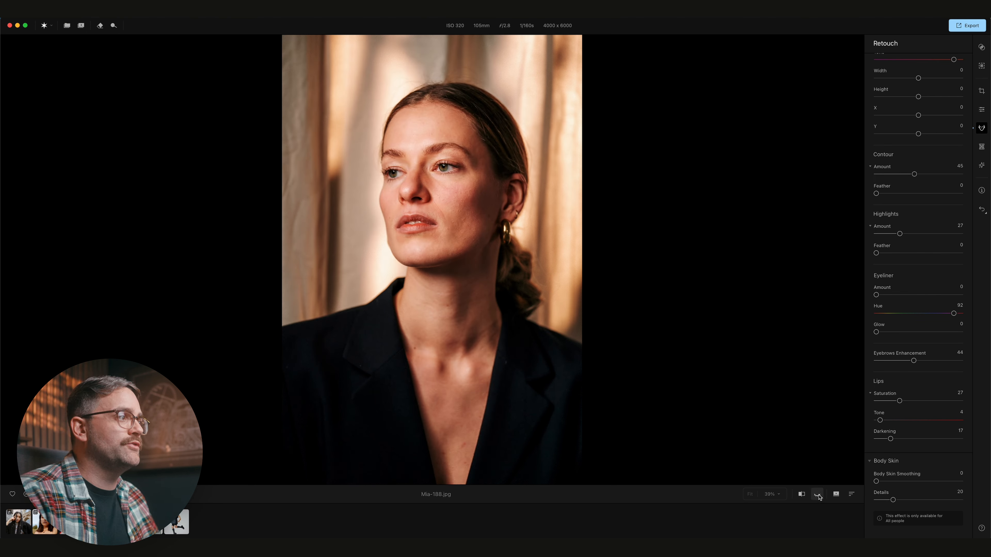
click(819, 497)
click(819, 497)
click(819, 497)
click(819, 497)
click(819, 497)
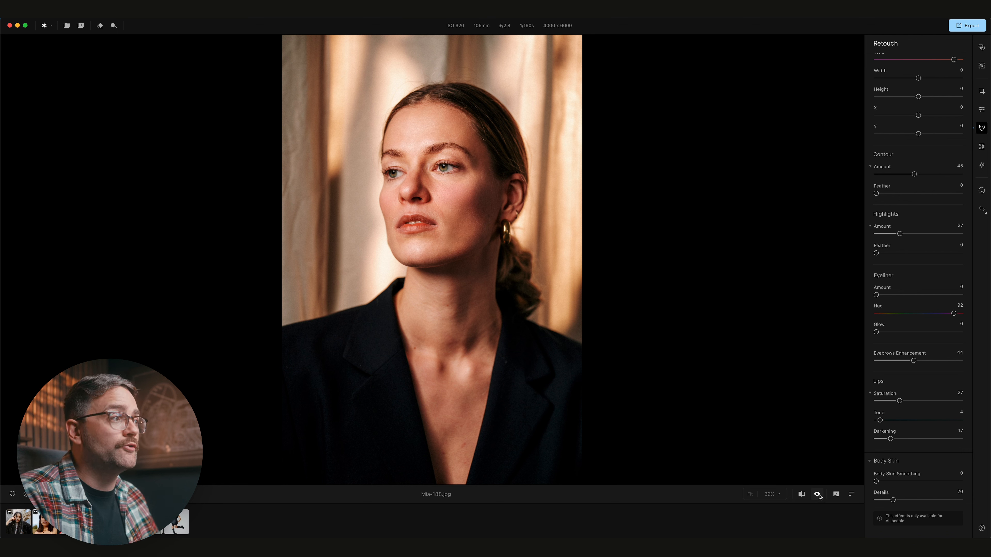
click(819, 497)
click(819, 497)
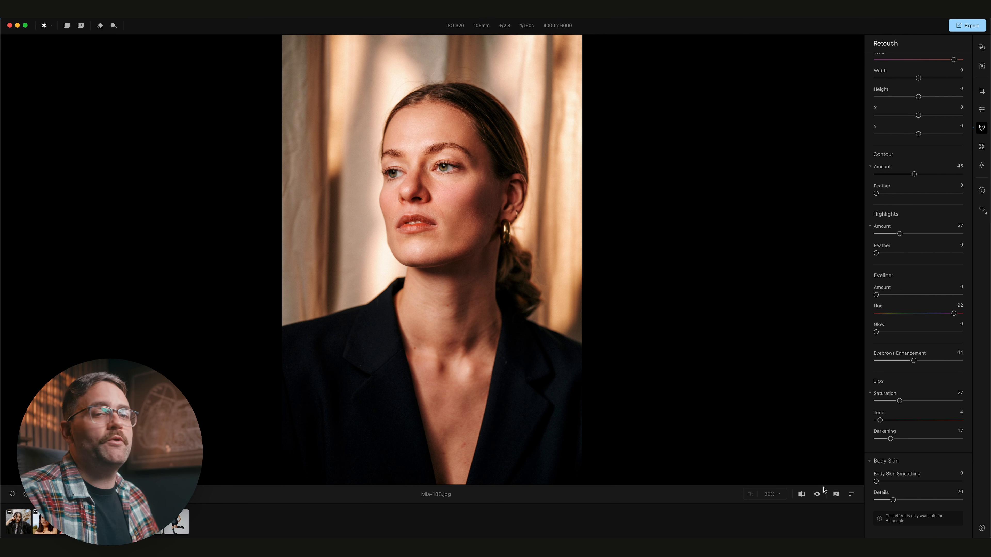
Add a Light Control source with Amount 7 and Depth 47 beside the woman's shoulder at the photo's left edge, and compare its effect.
click(982, 167)
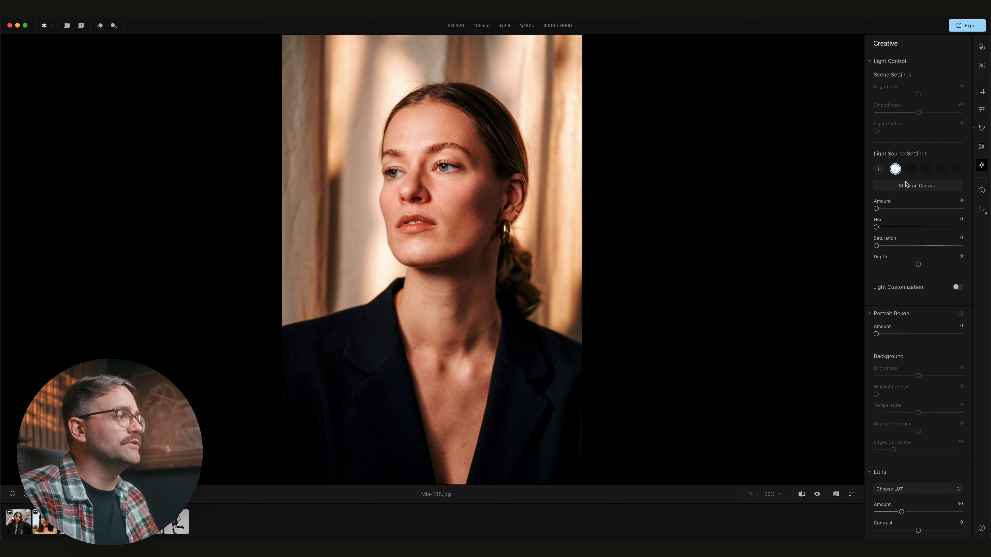
click(913, 187)
drag(465, 310, 326, 114)
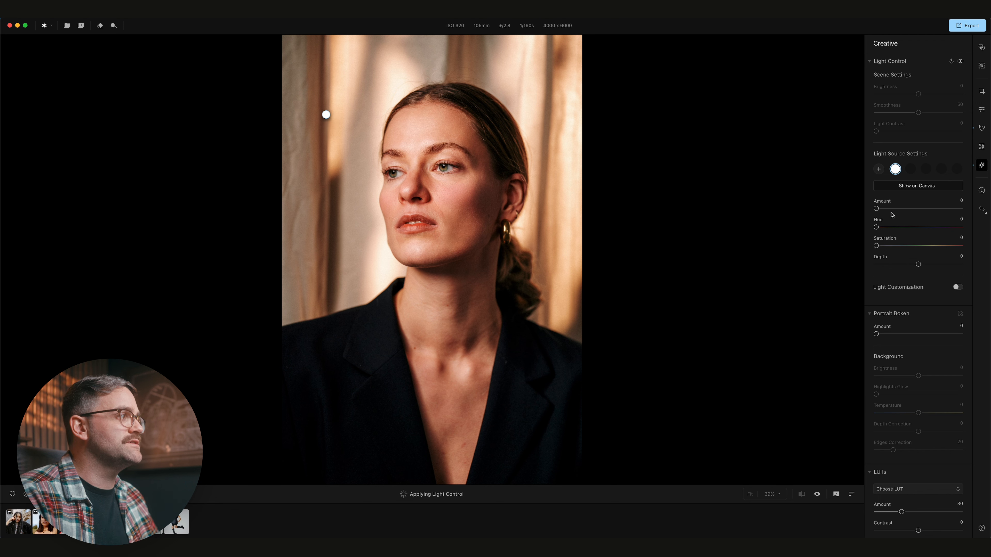
drag(876, 209, 883, 209)
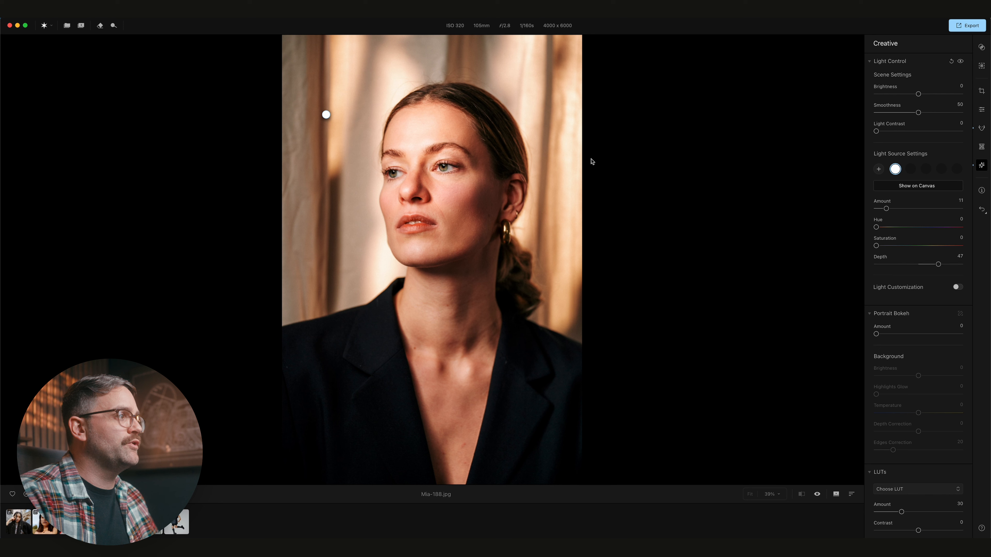
drag(327, 115, 301, 298)
click(959, 62)
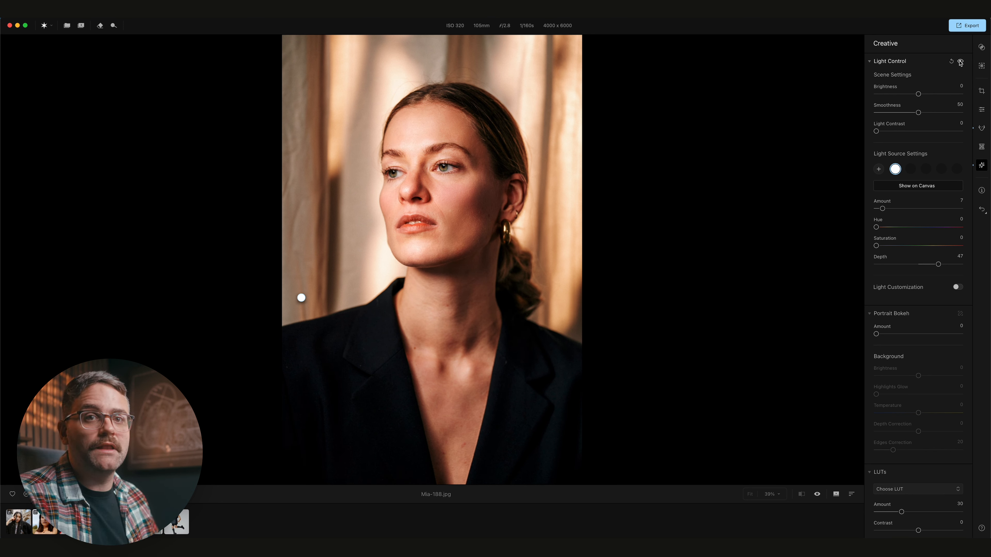